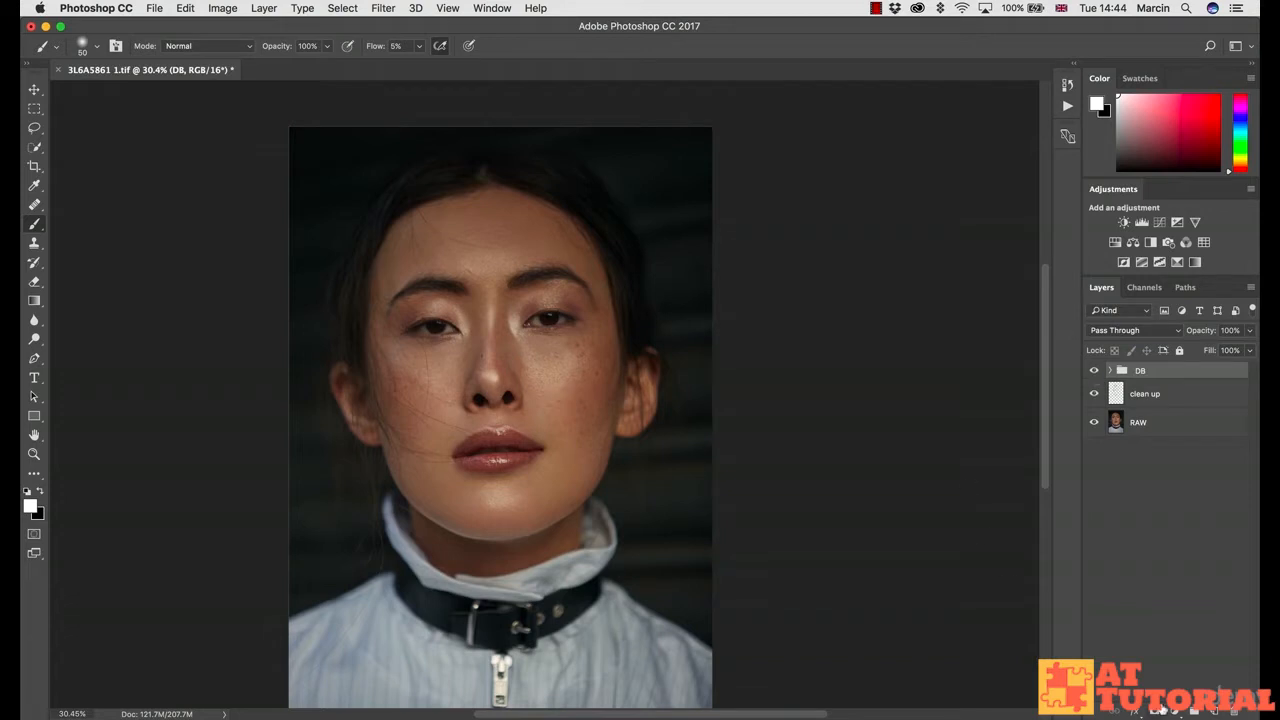
# Add a Curves adjustment layer above the DB group and name it "highlights"
pyautogui.click(1177, 712)
pyautogui.click(1166, 501)
pyautogui.doubleClick(1178, 378)
pyautogui.write('h')
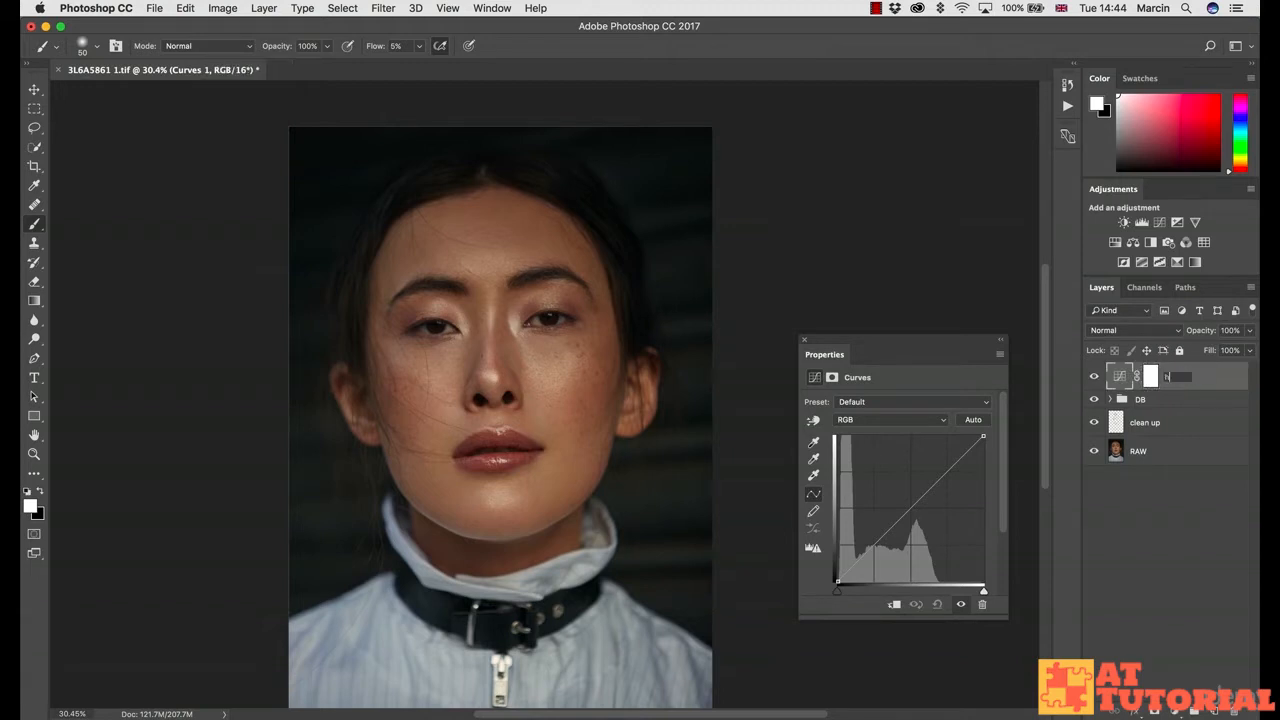
pyautogui.write('ighlights')
pyautogui.press('Return')
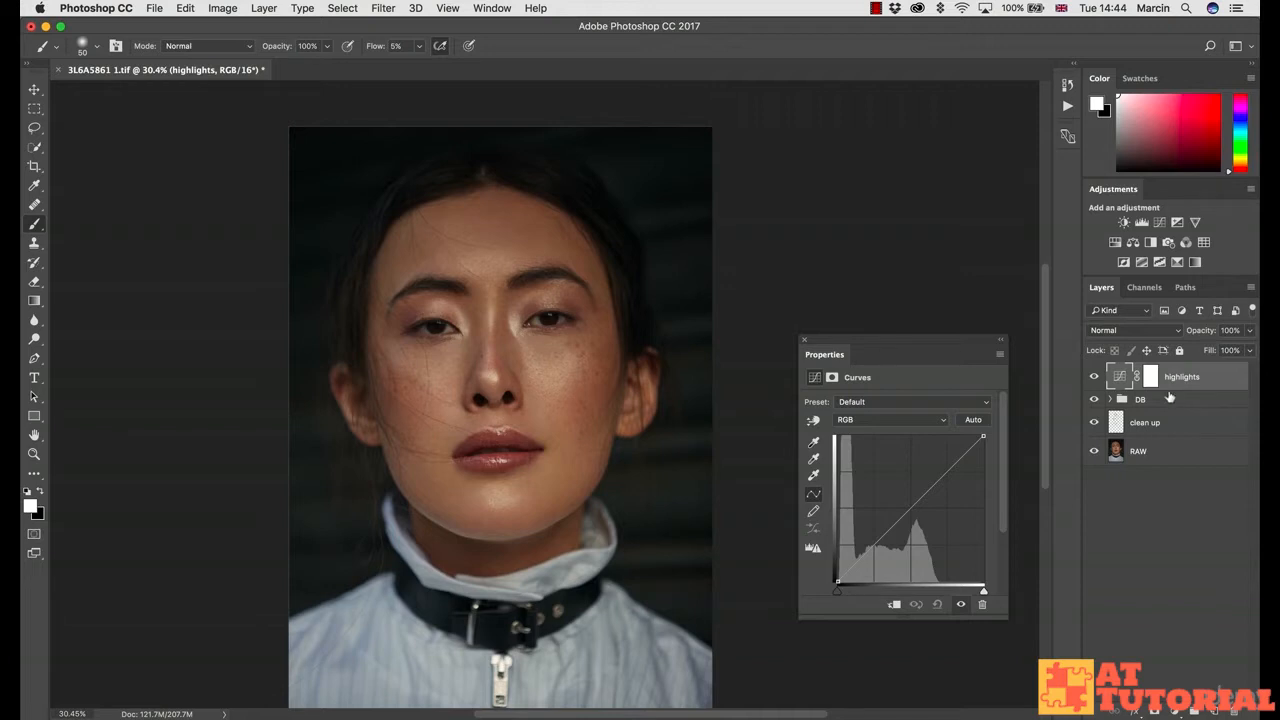
# Duplicate the highlights curves layer and rename the copy "shadows"
pyautogui.press('super+j')
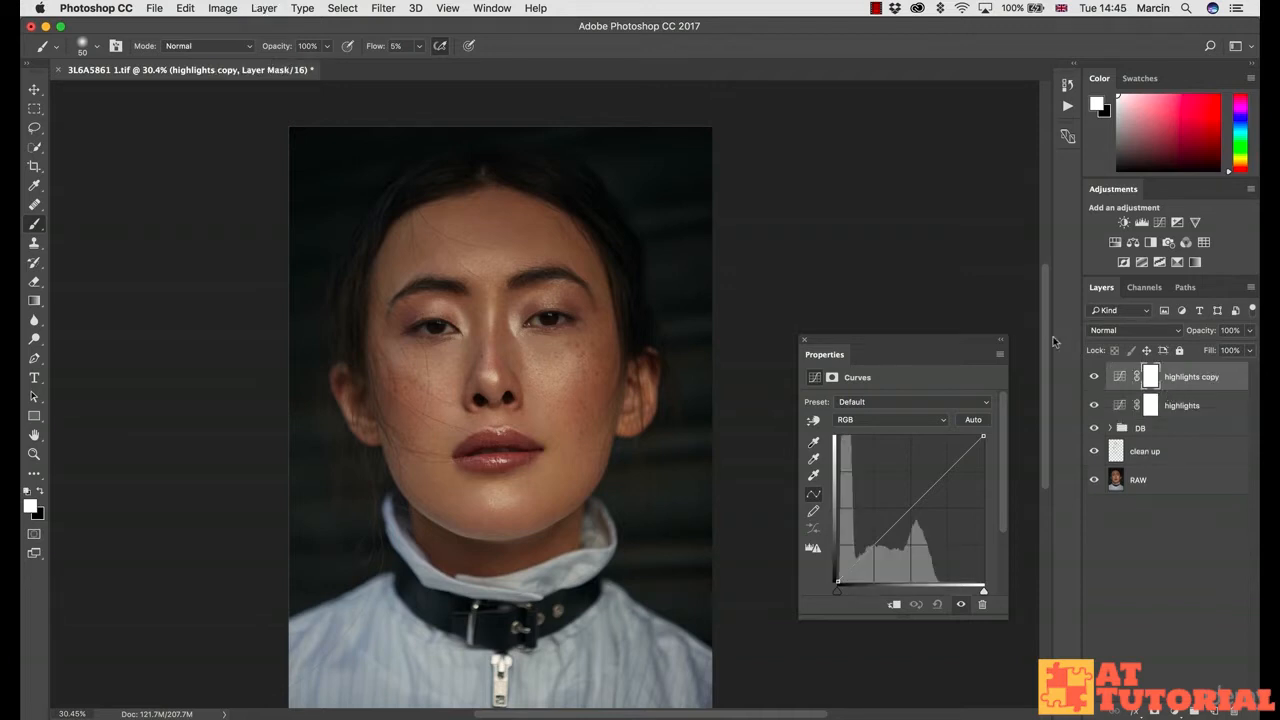
pyautogui.doubleClick(1180, 378)
pyautogui.write('sha')
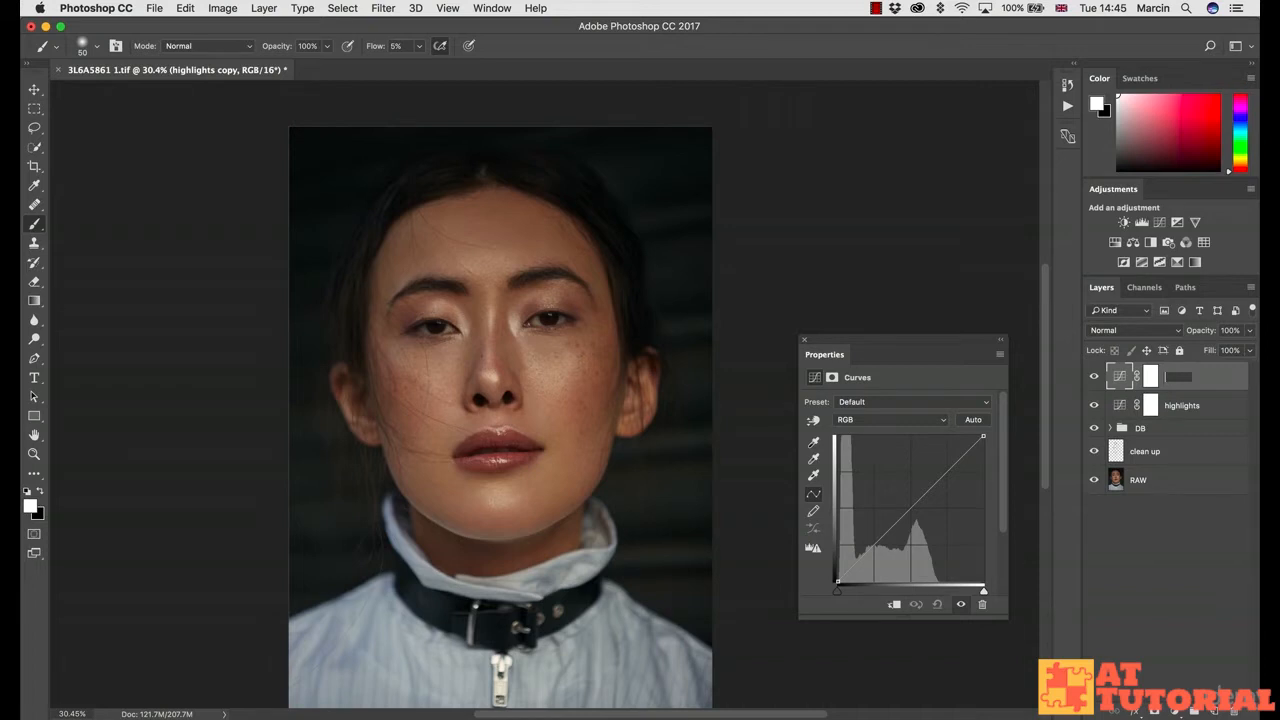
pyautogui.write('dows')
pyautogui.press('Return')
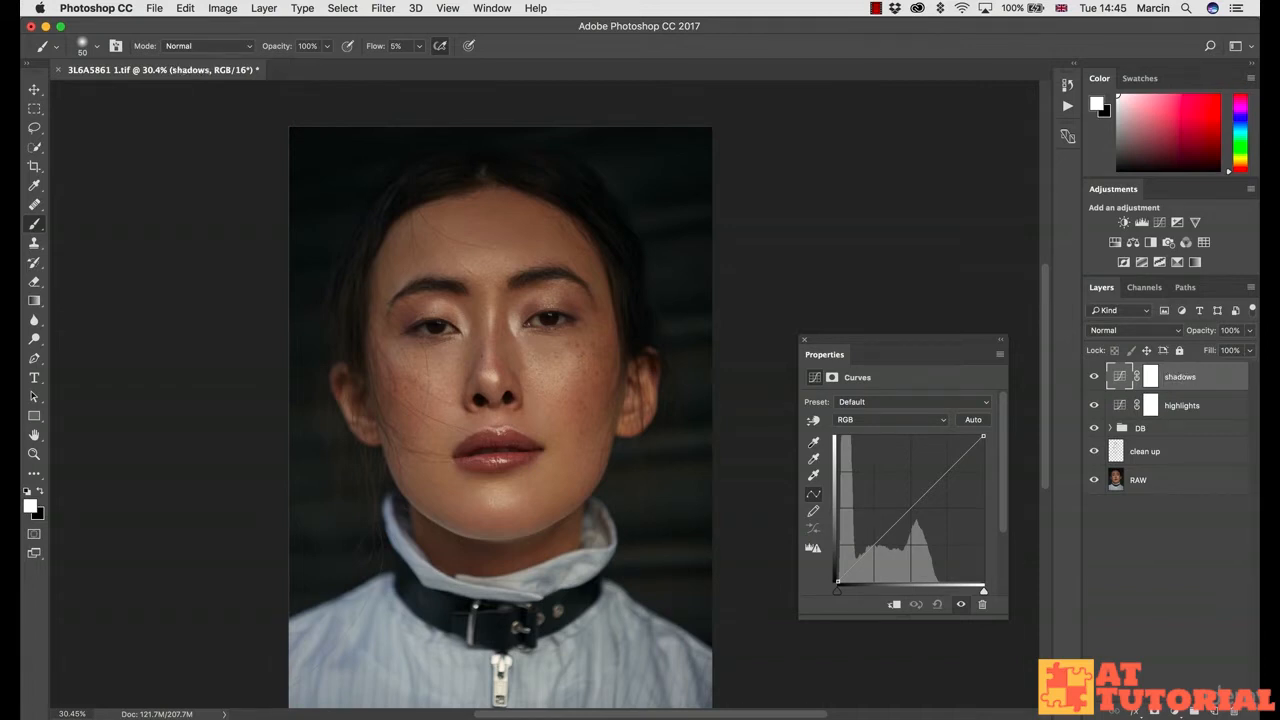
pyautogui.click(806, 342)
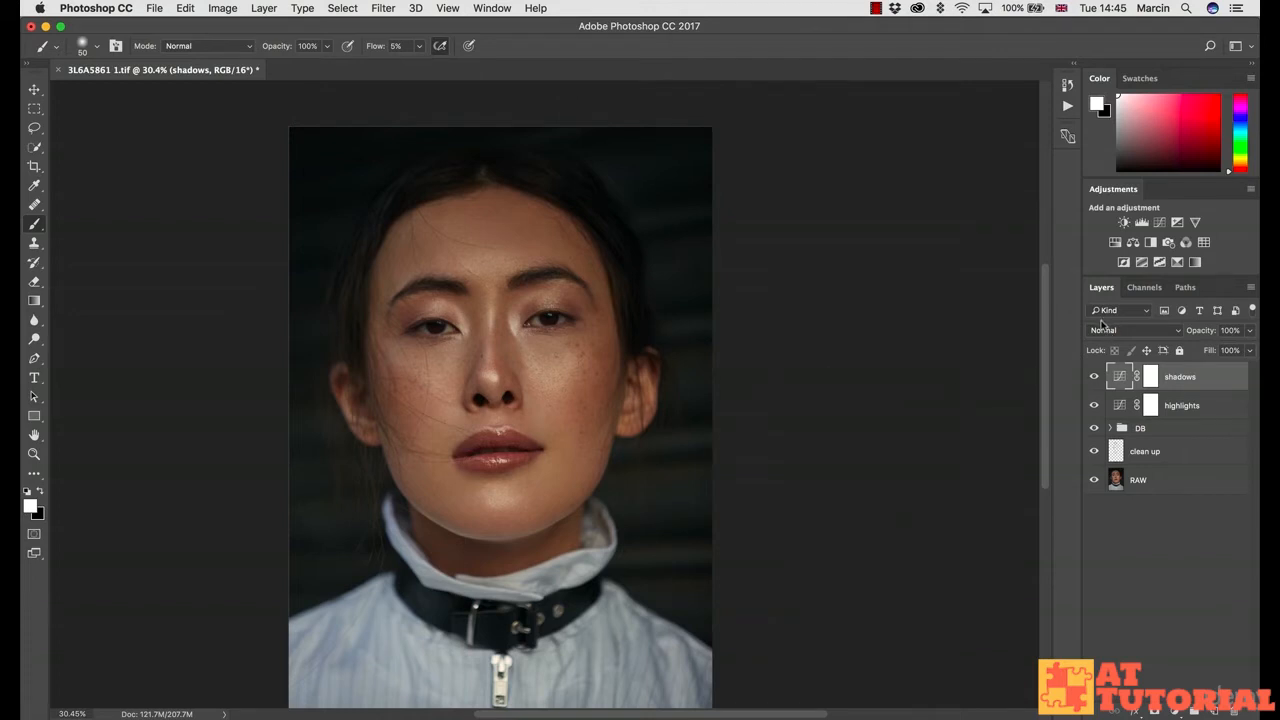
# Try brightening the image by raising the upper part of the highlights layer's curve
pyautogui.doubleClick(1119, 405)
pyautogui.moveTo(941, 481); pyautogui.dragTo(933, 464)
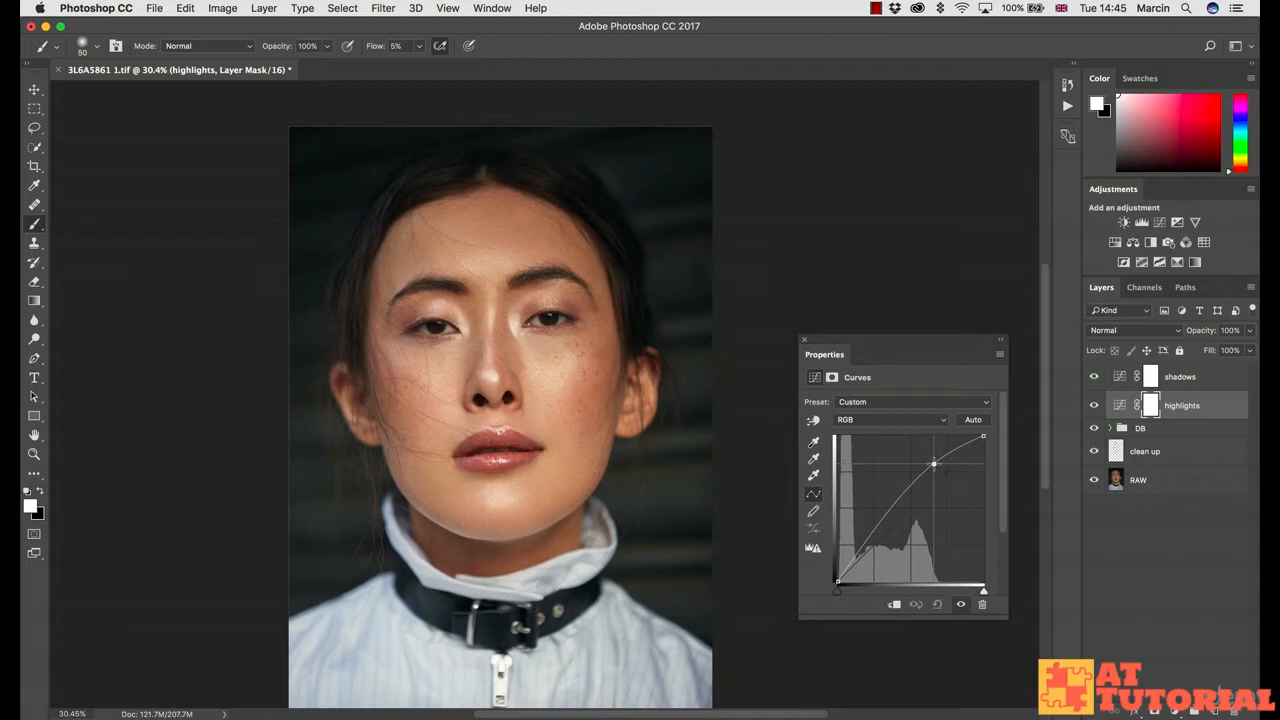
pyautogui.moveTo(933, 464); pyautogui.dragTo(1102, 335)
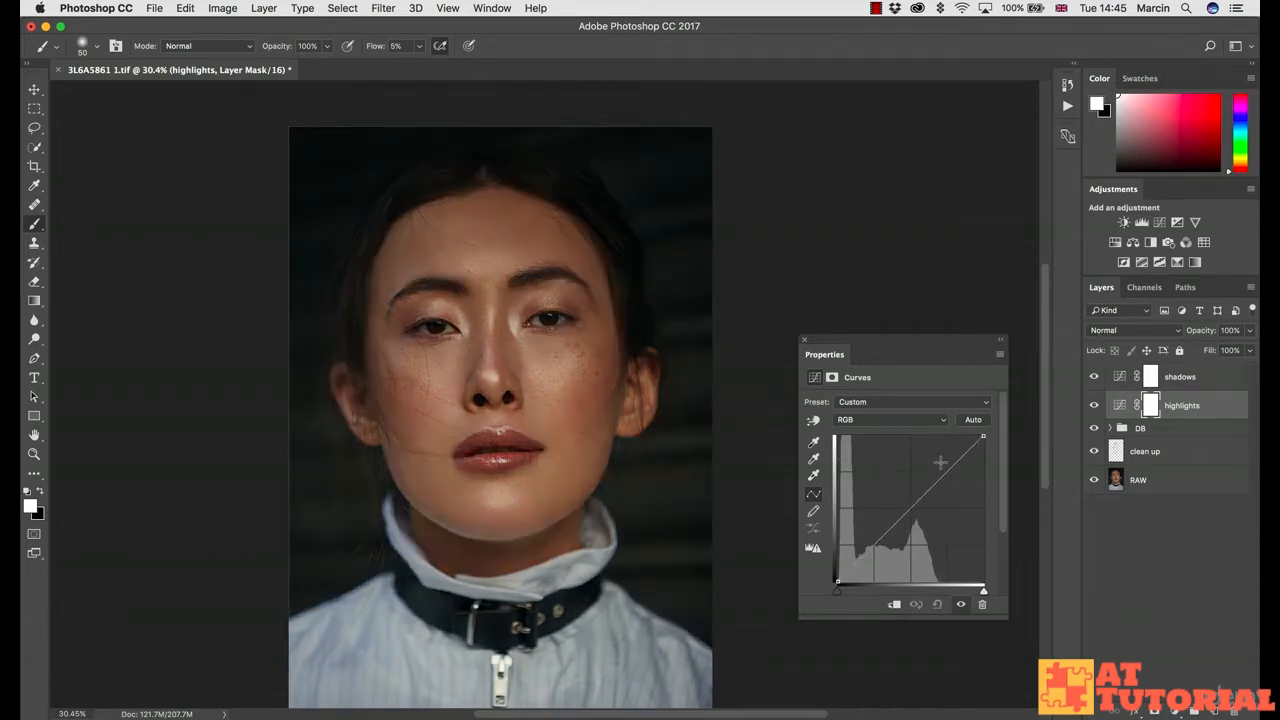
pyautogui.hotkey('ctrl', 'z')
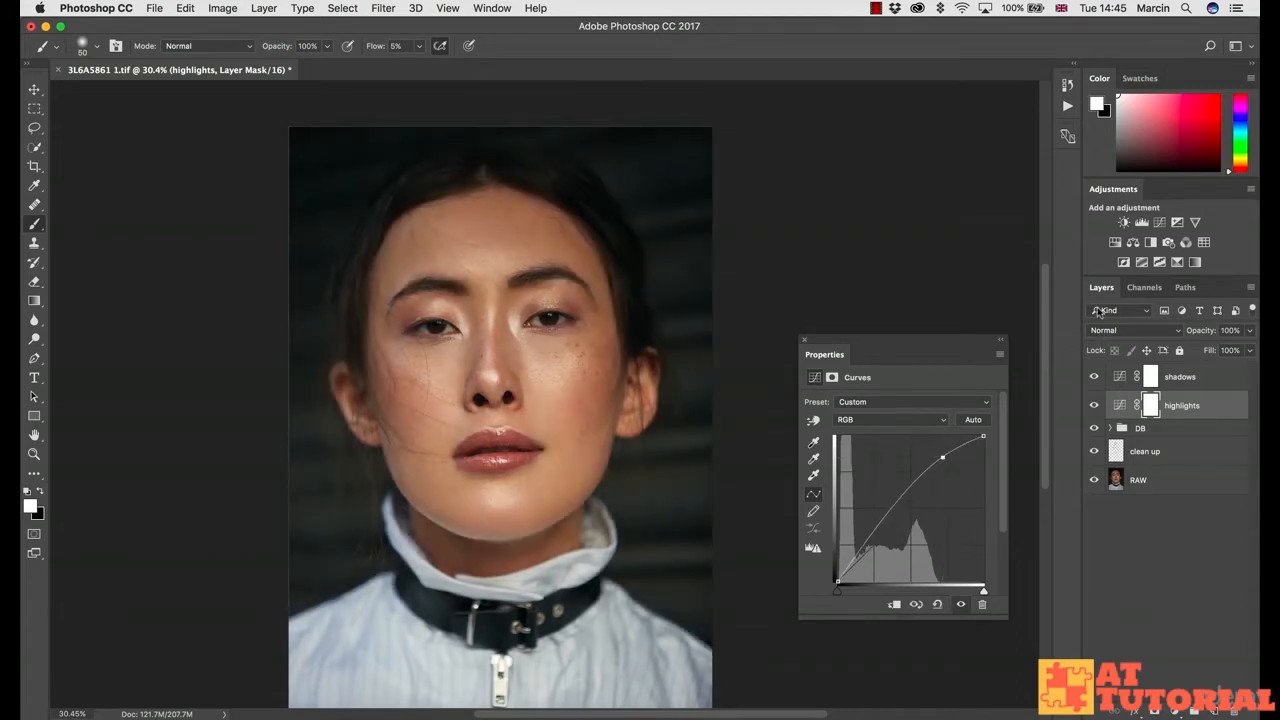
# Set the highlights layer's blend mode to Luminosity
pyautogui.click(1106, 330)
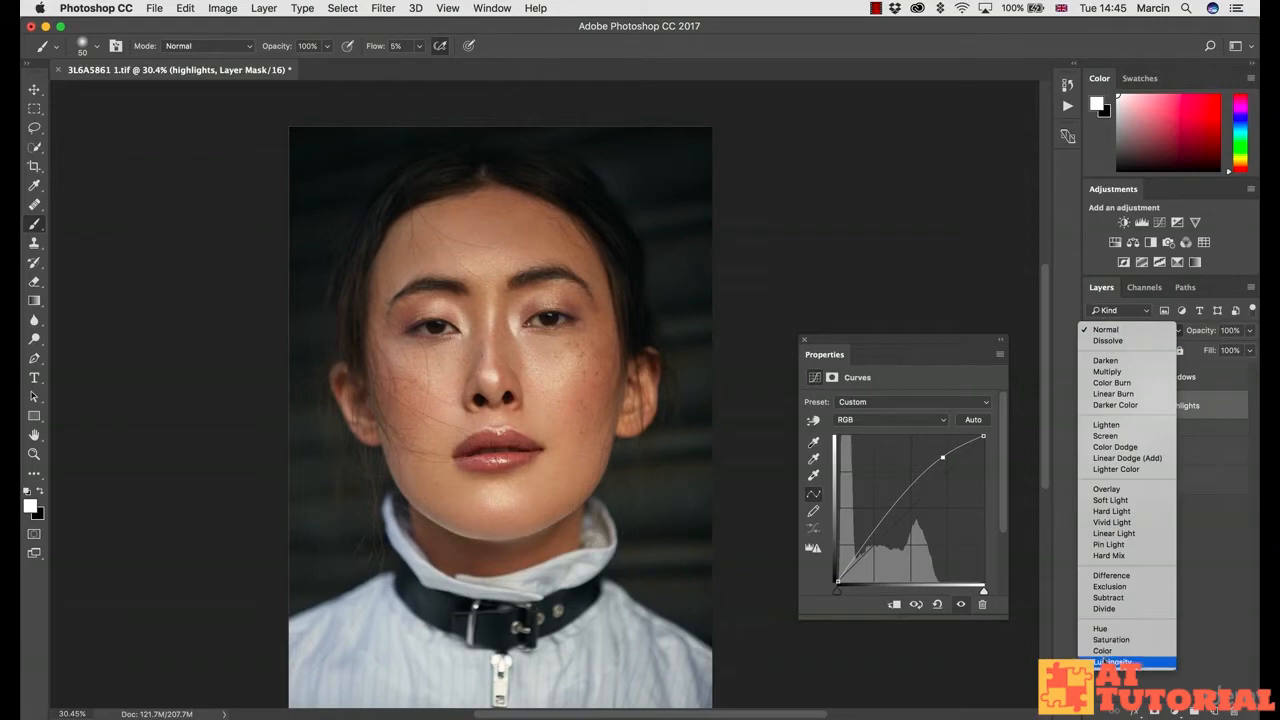
pyautogui.click(1105, 655)
# Compare the portrait's colour and brightness with the highlights layer repeatedly hidden and shown
pyautogui.click(1094, 405)
pyautogui.click(1094, 405)
pyautogui.click(1094, 405)
pyautogui.click(1095, 407)
pyautogui.click(1094, 405)
pyautogui.click(1094, 405)
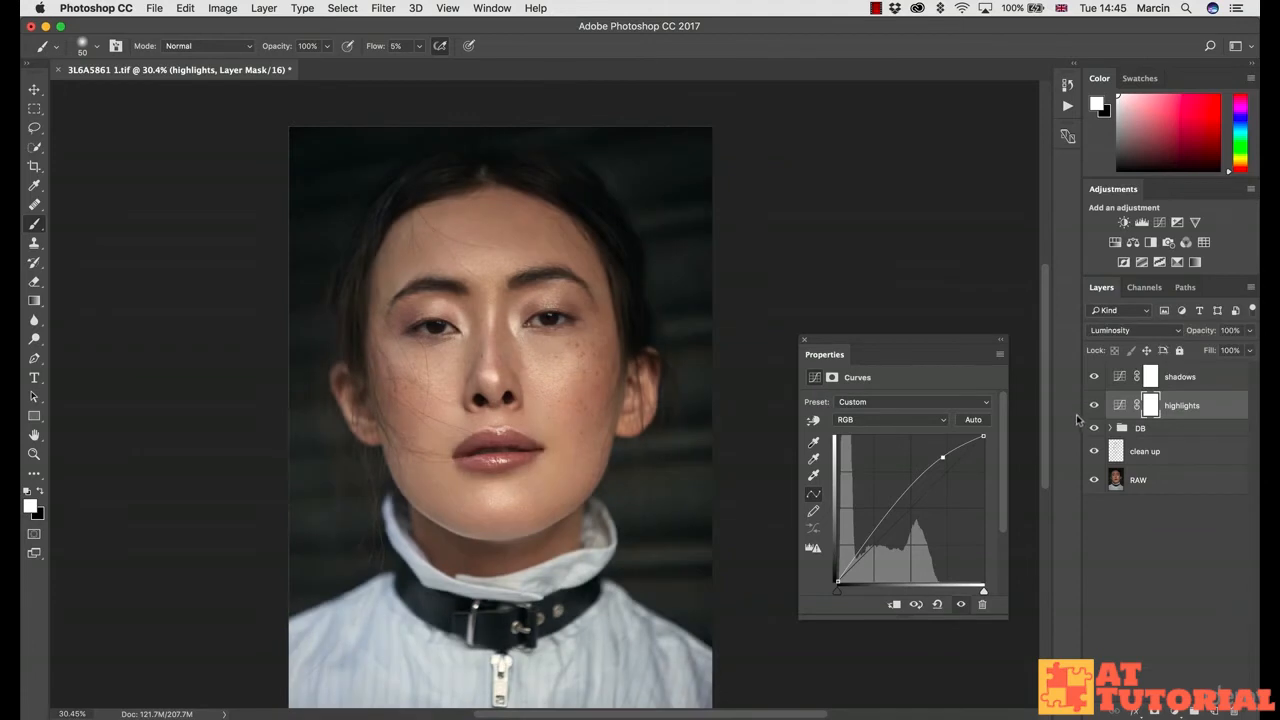
pyautogui.click(1093, 405)
pyautogui.click(1093, 405)
pyautogui.click(1094, 405)
pyautogui.click(1094, 405)
pyautogui.click(1095, 406)
pyautogui.click(1095, 406)
pyautogui.click(1094, 405)
pyautogui.click(1094, 405)
pyautogui.click(1094, 405)
pyautogui.click(1094, 405)
# Remove the added point from the highlights layer's curve
pyautogui.moveTo(944, 459); pyautogui.dragTo(1012, 612)
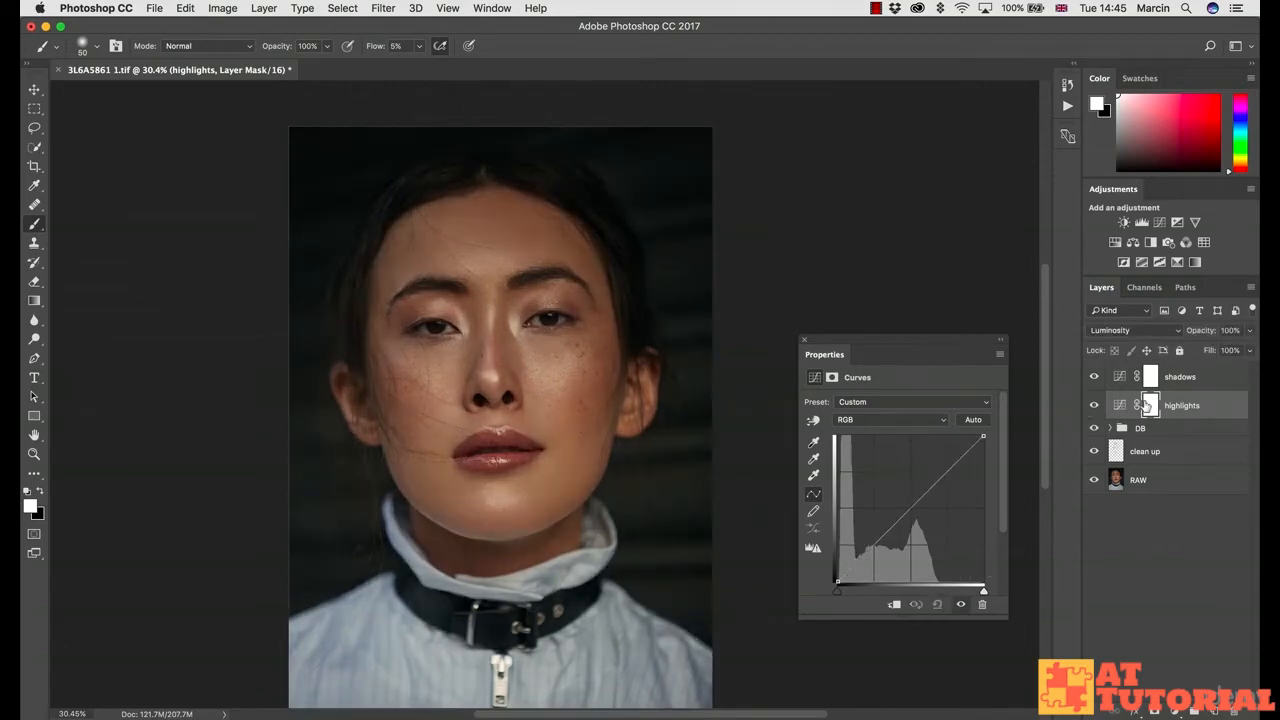
# Set the shadows layer's blend mode to Luminosity
pyautogui.click(1151, 377)
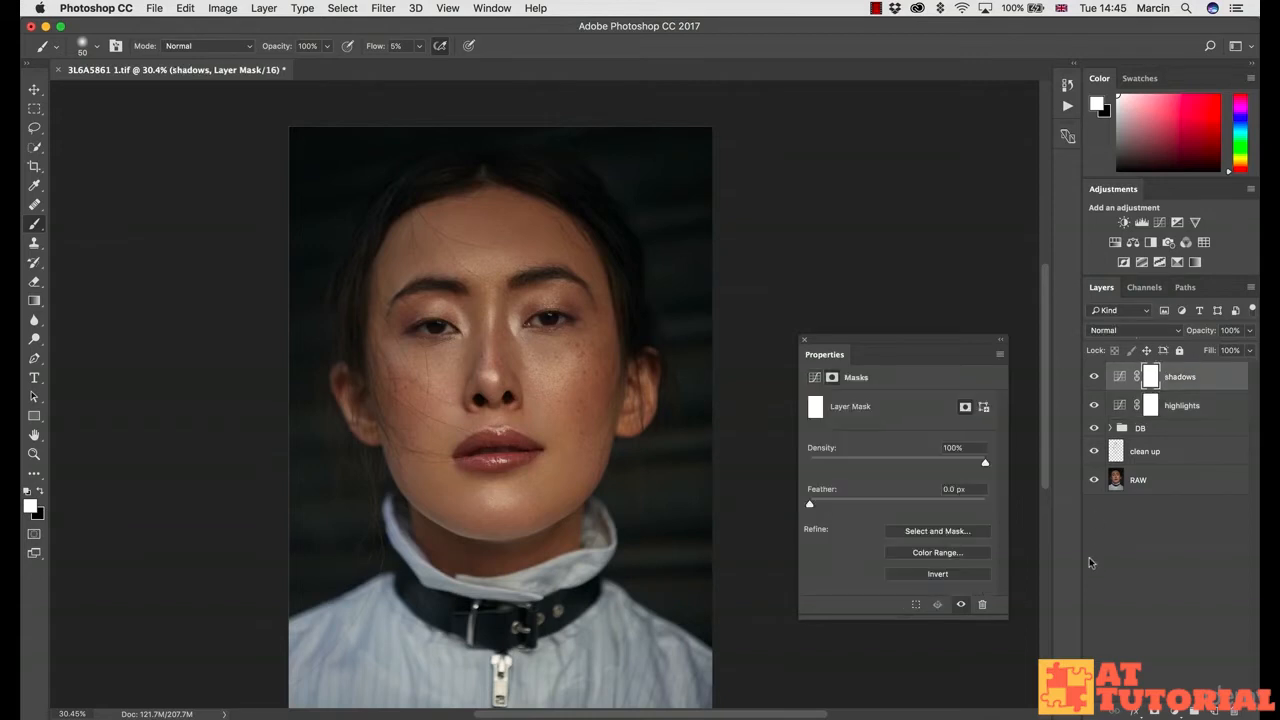
pyautogui.click(1122, 332)
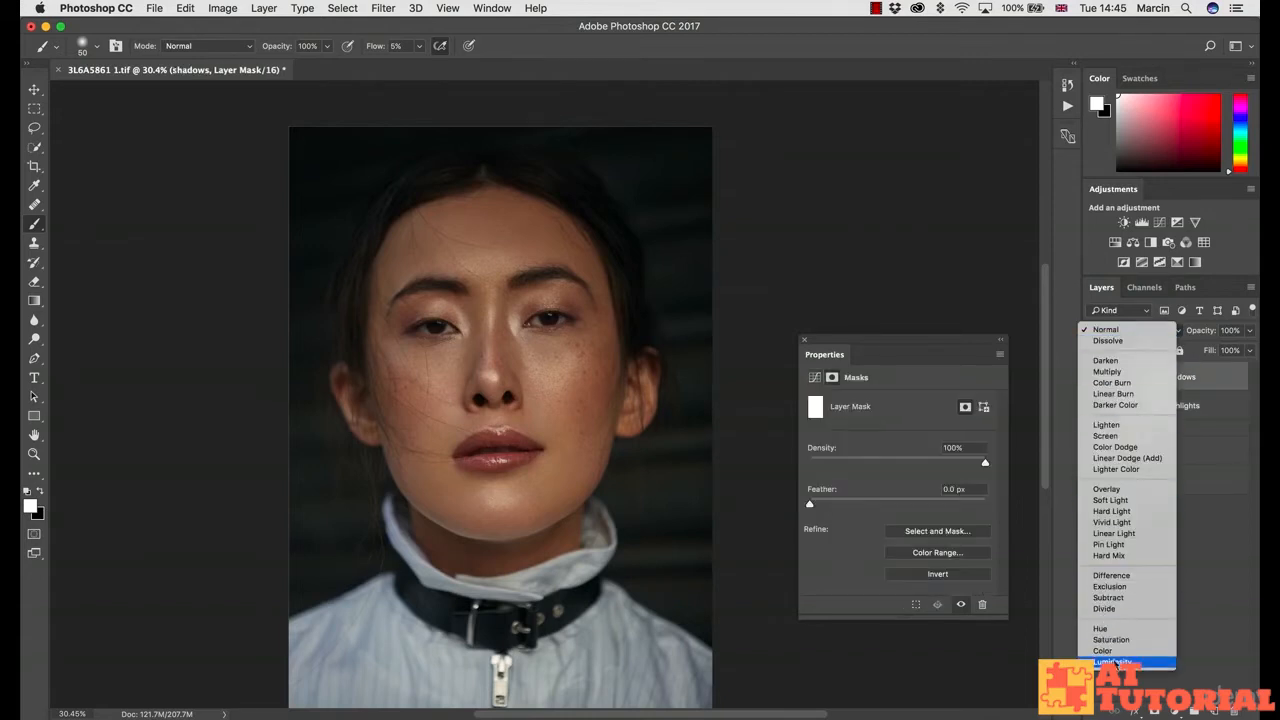
pyautogui.click(1112, 662)
# Open Color Range for the highlights layer's mask
pyautogui.click(1153, 406)
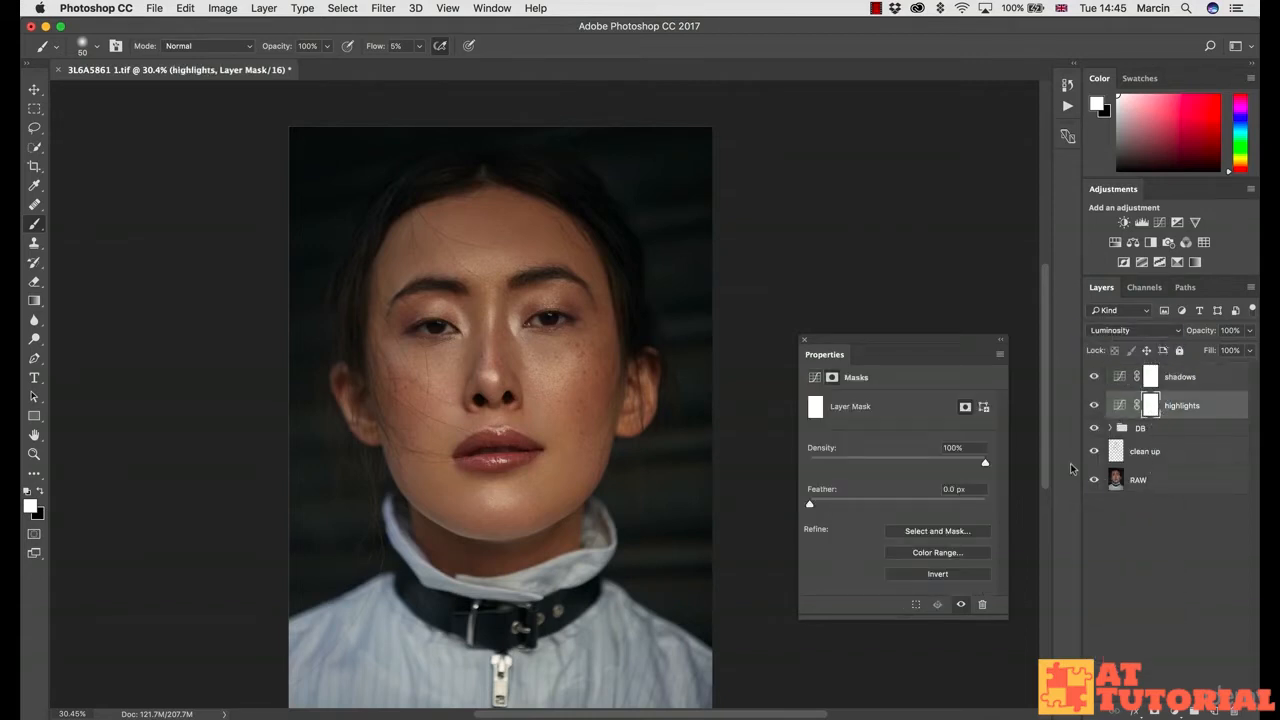
pyautogui.click(804, 340)
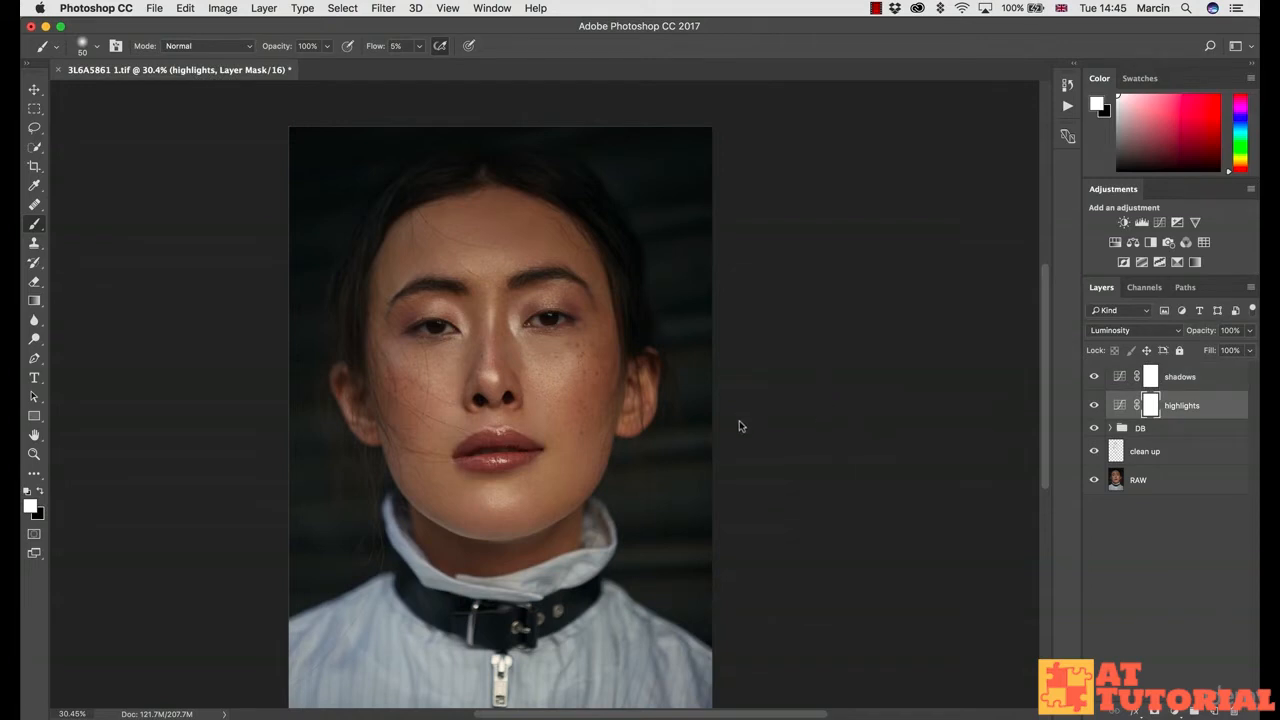
pyautogui.click(342, 8)
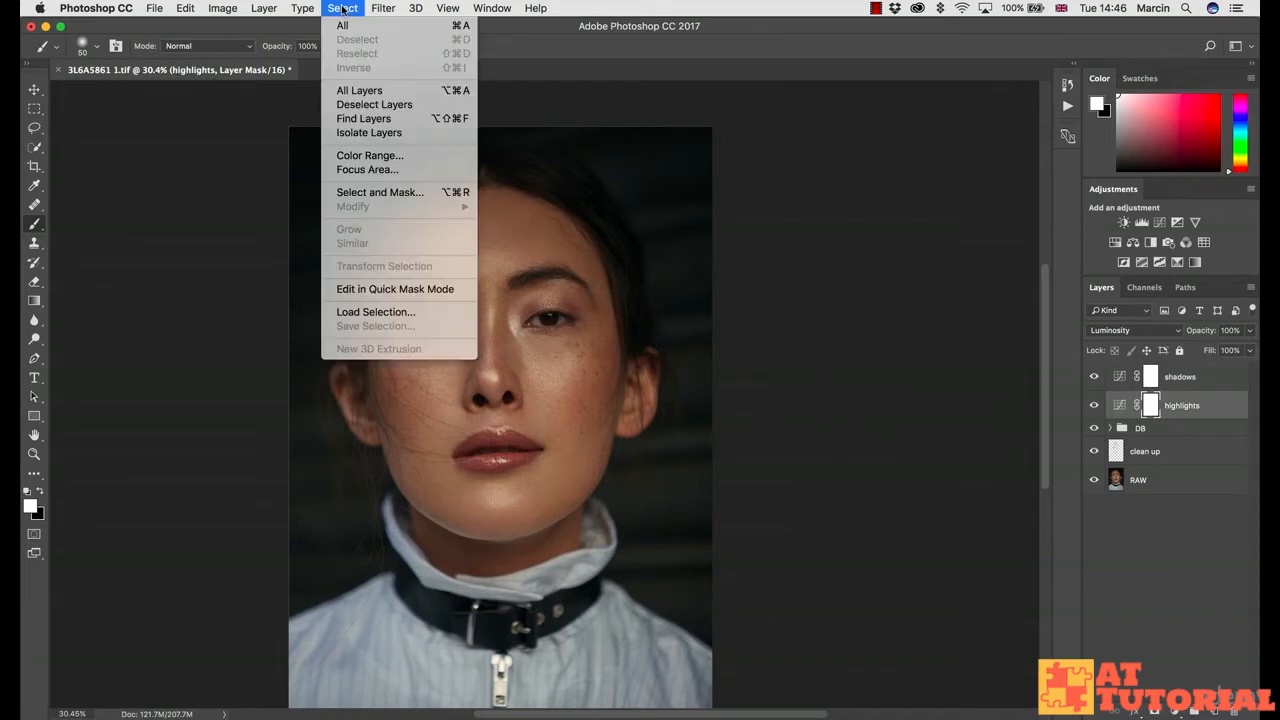
pyautogui.click(378, 157)
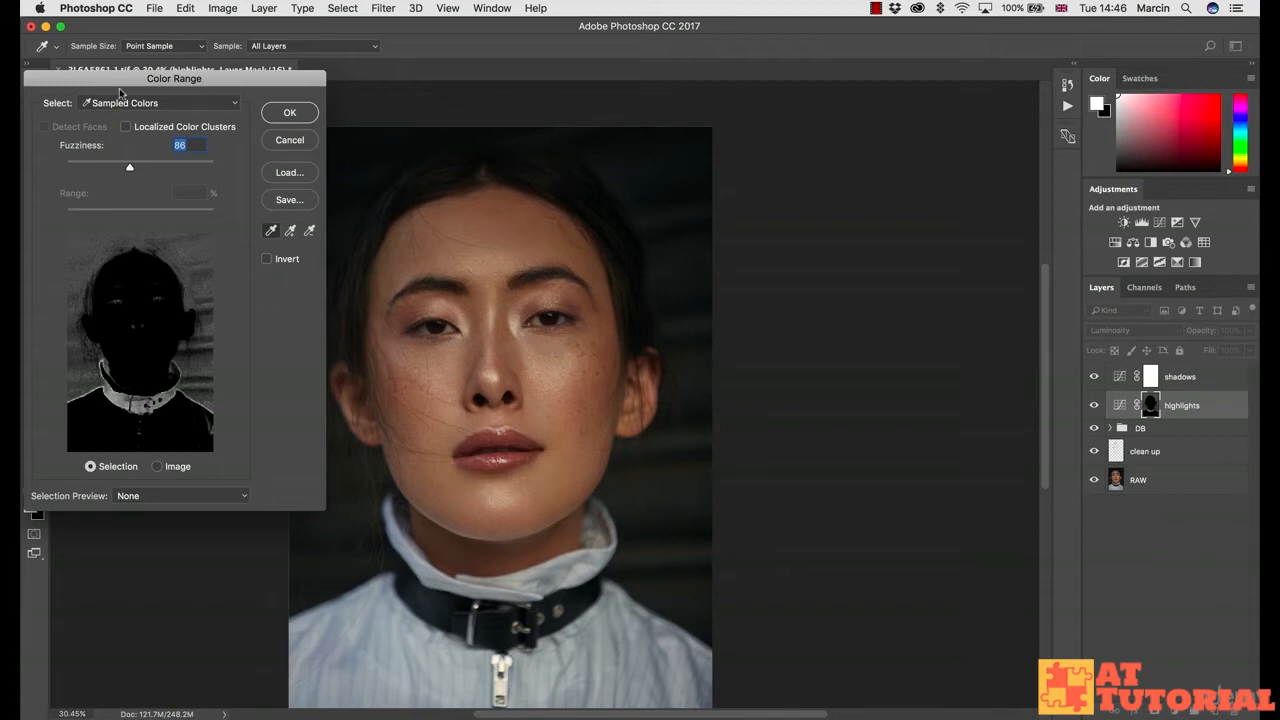
# Preview the Reds and Yellows ranges for the highlights mask in Color Range
pyautogui.click(122, 101)
pyautogui.click(122, 130)
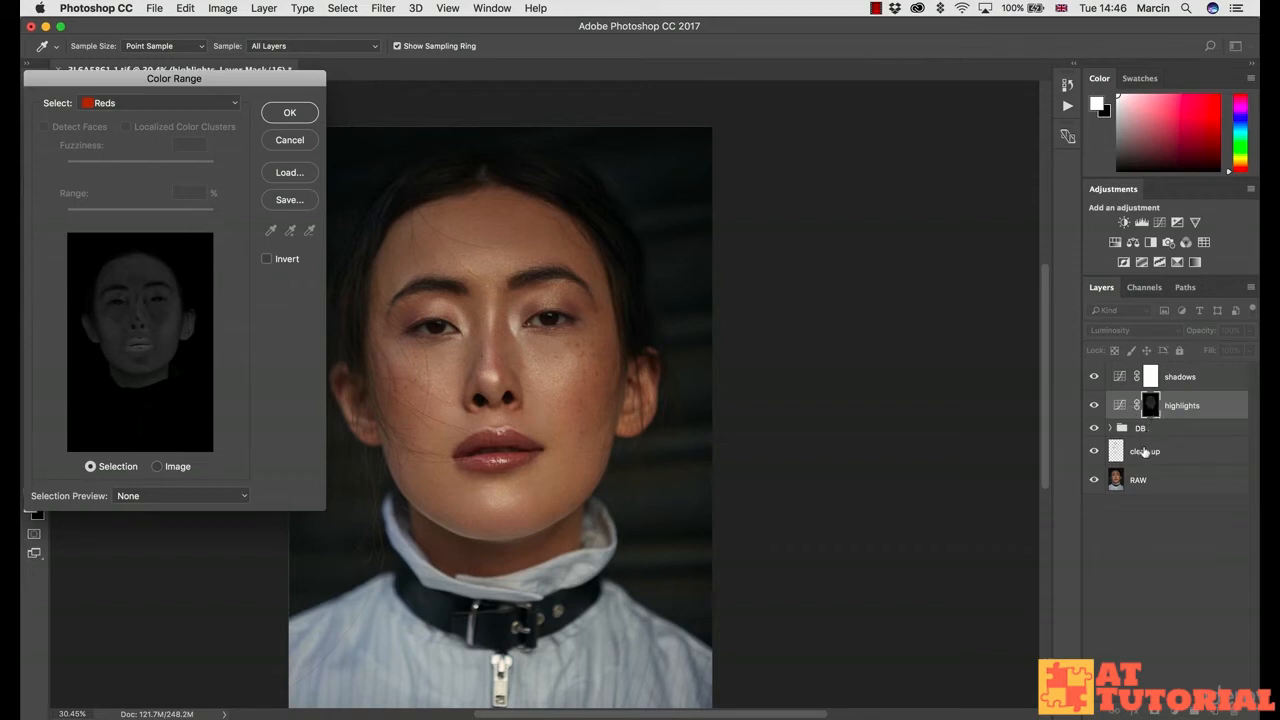
pyautogui.click(134, 104)
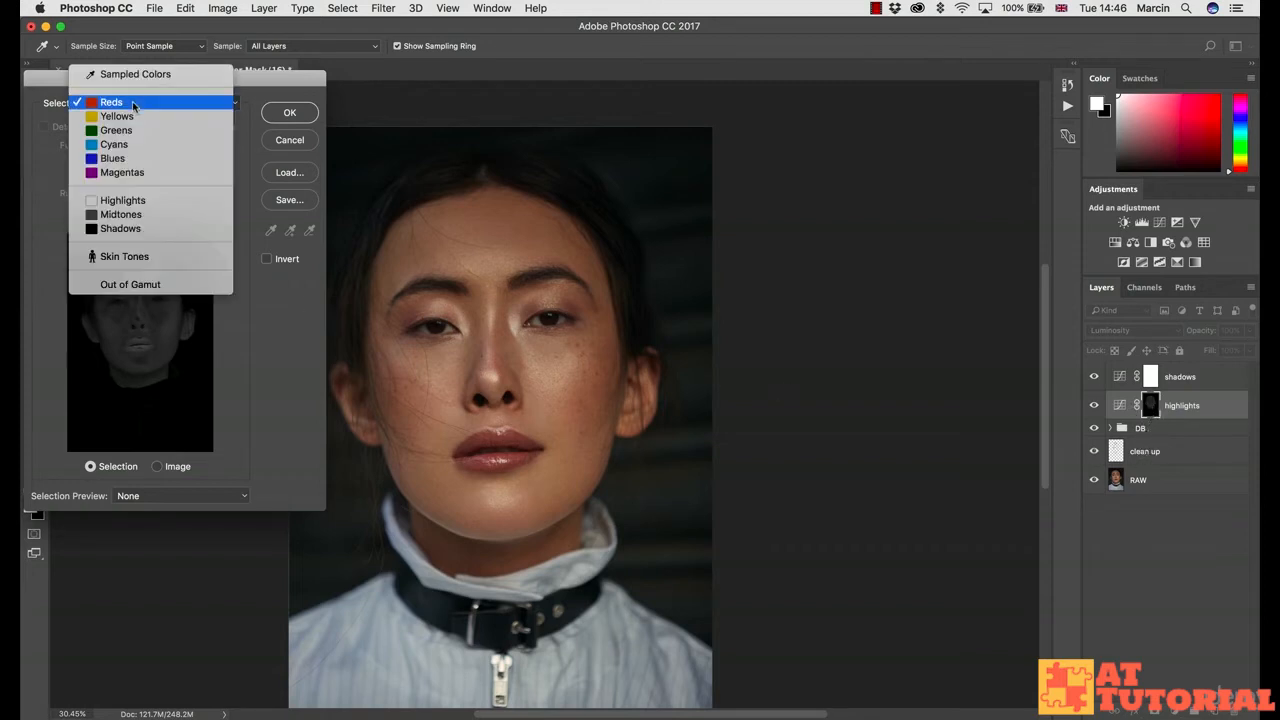
pyautogui.click(134, 115)
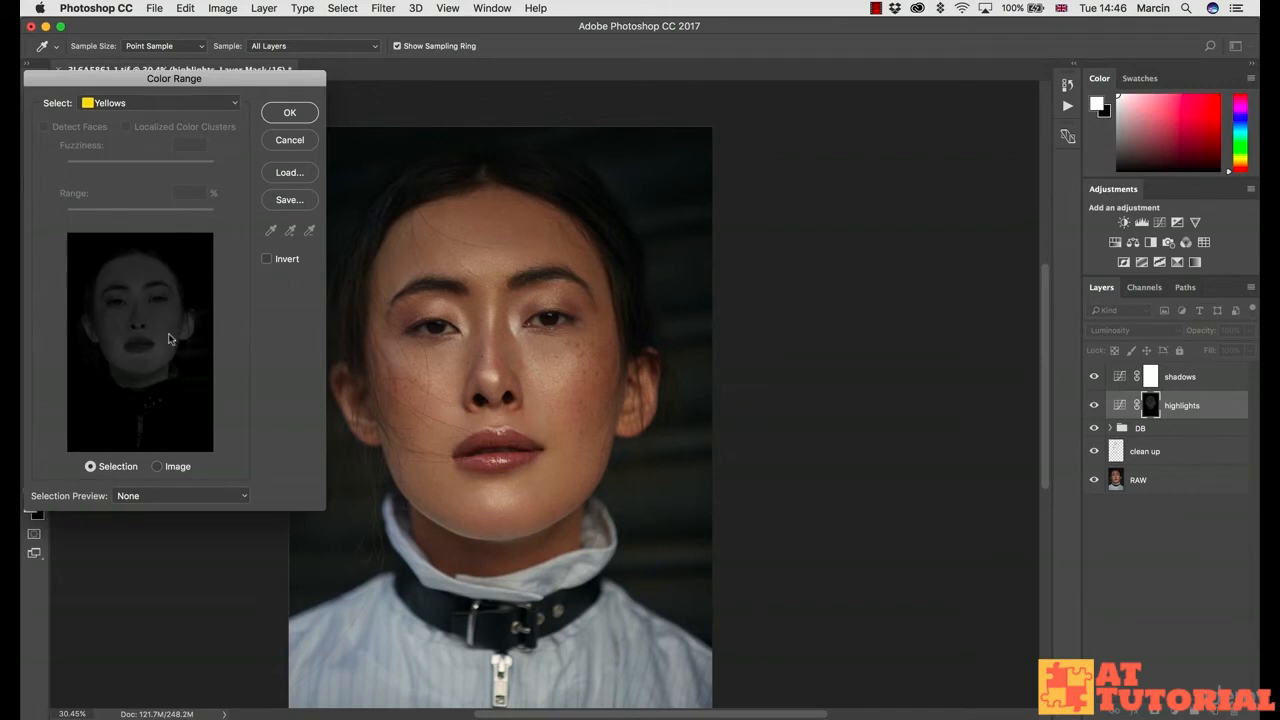
# Choose Highlights as the tones to select in Color Range and set Range to 255
pyautogui.click(151, 105)
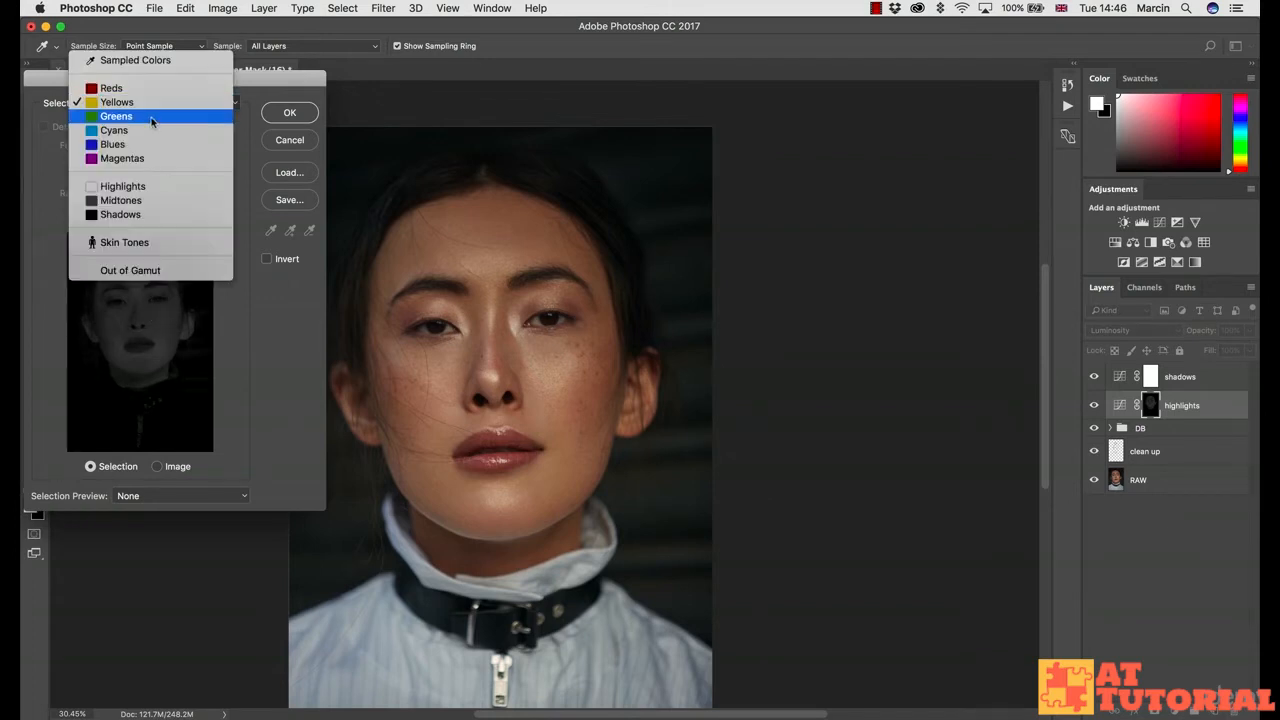
pyautogui.click(158, 187)
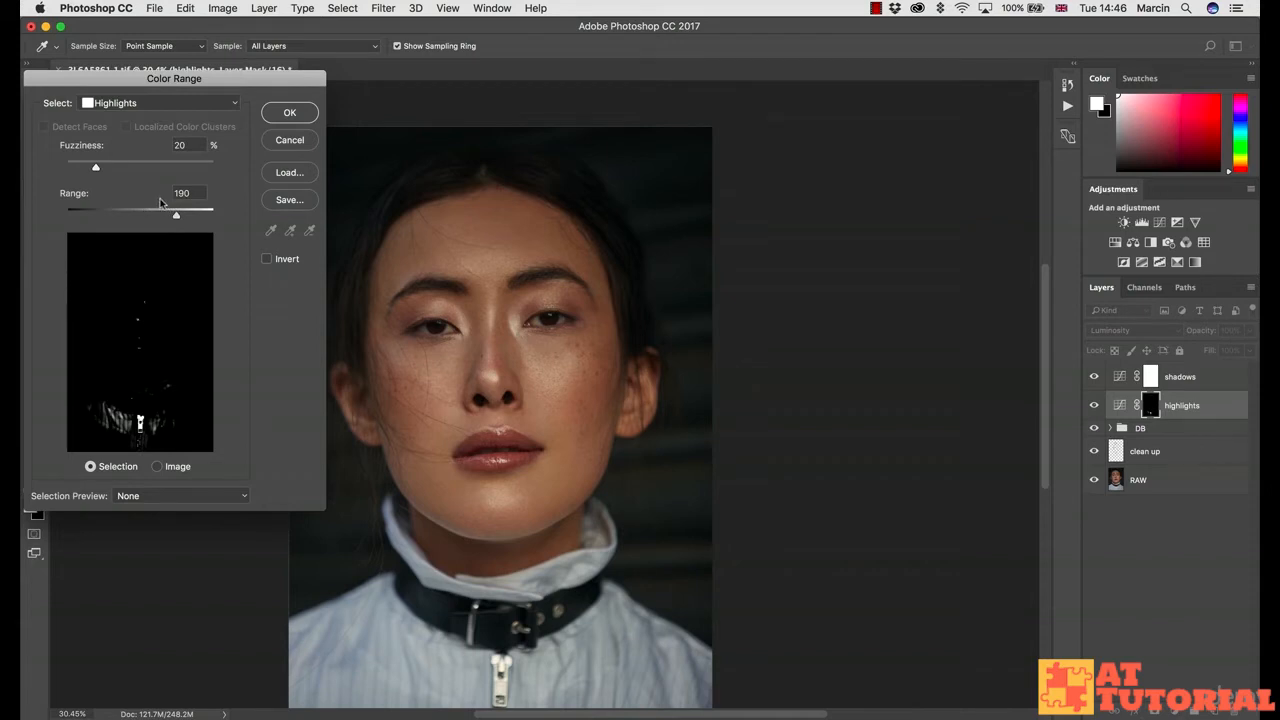
pyautogui.moveTo(177, 215); pyautogui.dragTo(244, 214)
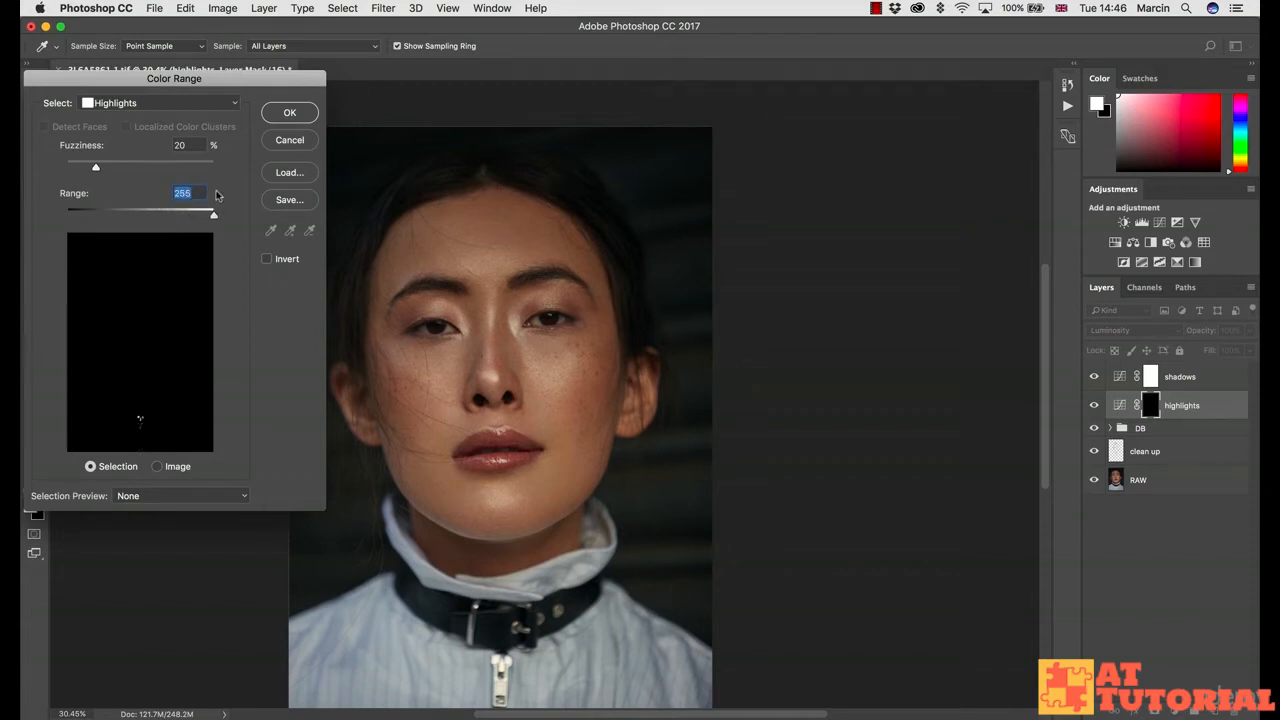
# Set the Color Range Fuzziness to about 86% and apply it to the highlights layer's mask
pyautogui.moveTo(97, 169); pyautogui.dragTo(191, 166)
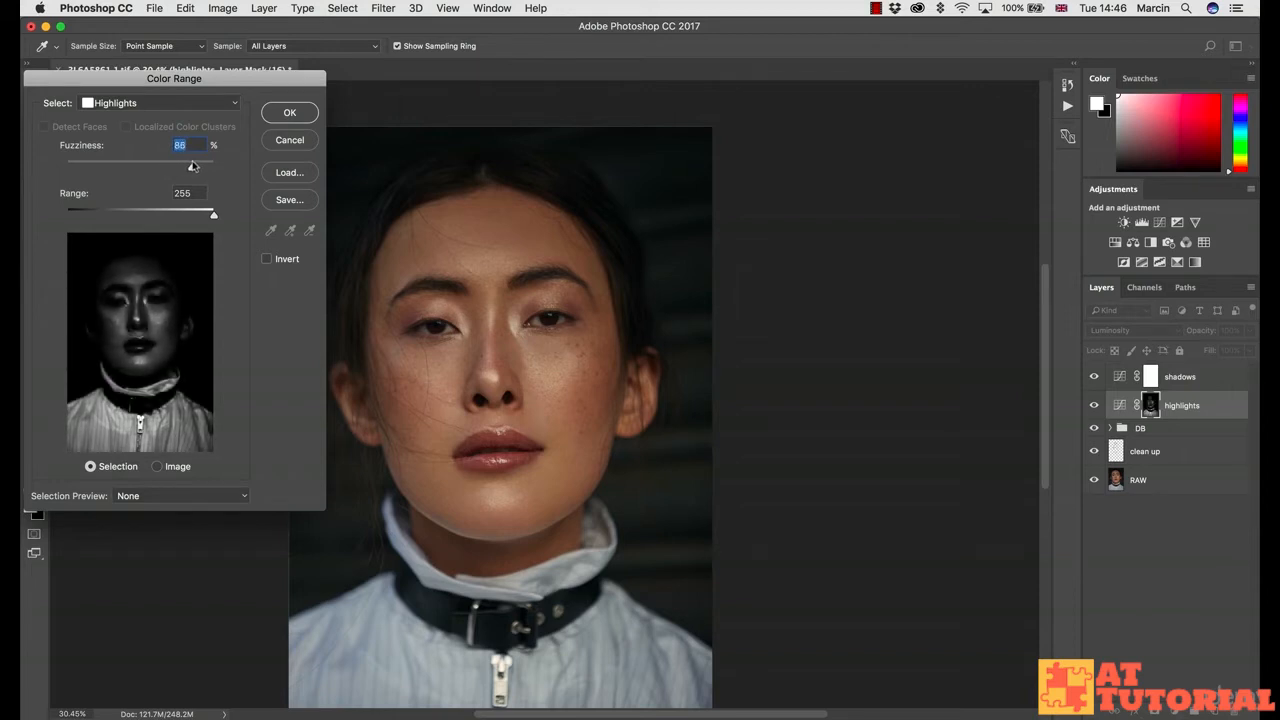
pyautogui.moveTo(195, 166); pyautogui.dragTo(191, 166)
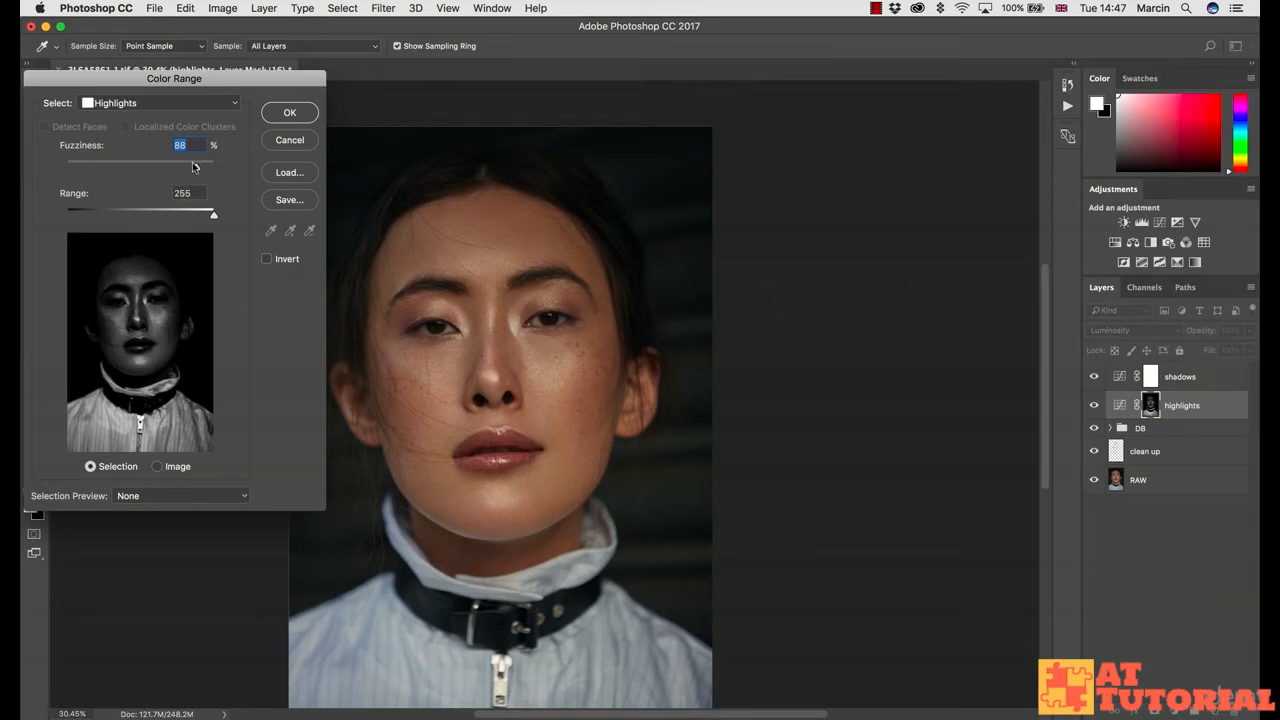
pyautogui.moveTo(196, 167); pyautogui.dragTo(194, 165)
pyautogui.moveTo(194, 168); pyautogui.dragTo(196, 168)
pyautogui.moveTo(196, 168); pyautogui.dragTo(194, 168)
pyautogui.click(285, 111)
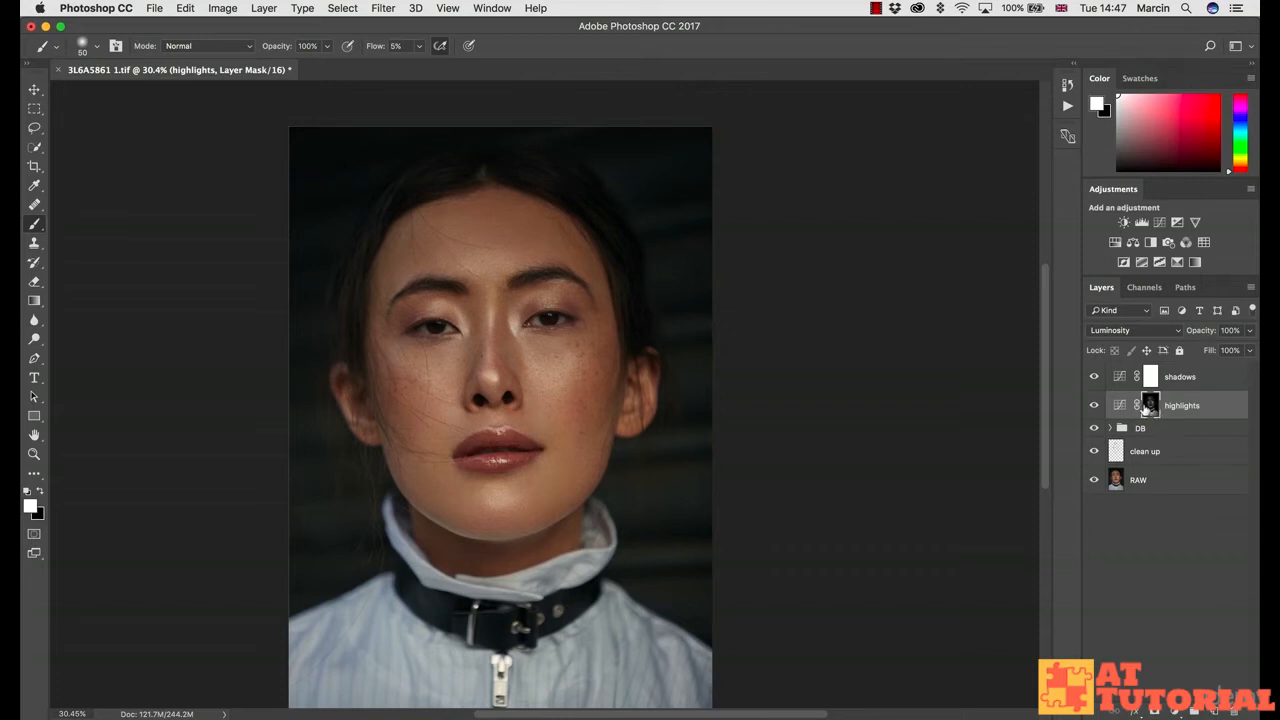
# Load the highlights mask as a selection, fill it with black on the shadows layer's mask, and deselect
pyautogui.keyDown('super'); pyautogui.click(1150, 406); pyautogui.keyUp('super')
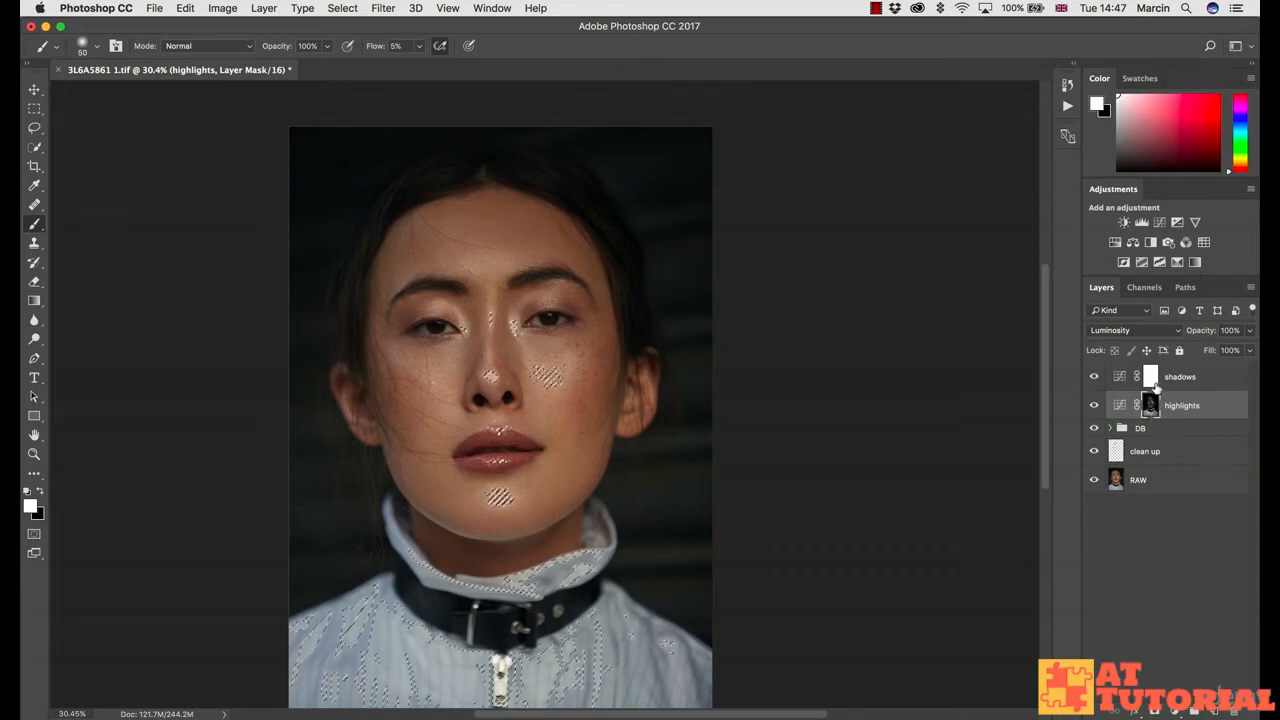
pyautogui.click(1152, 380)
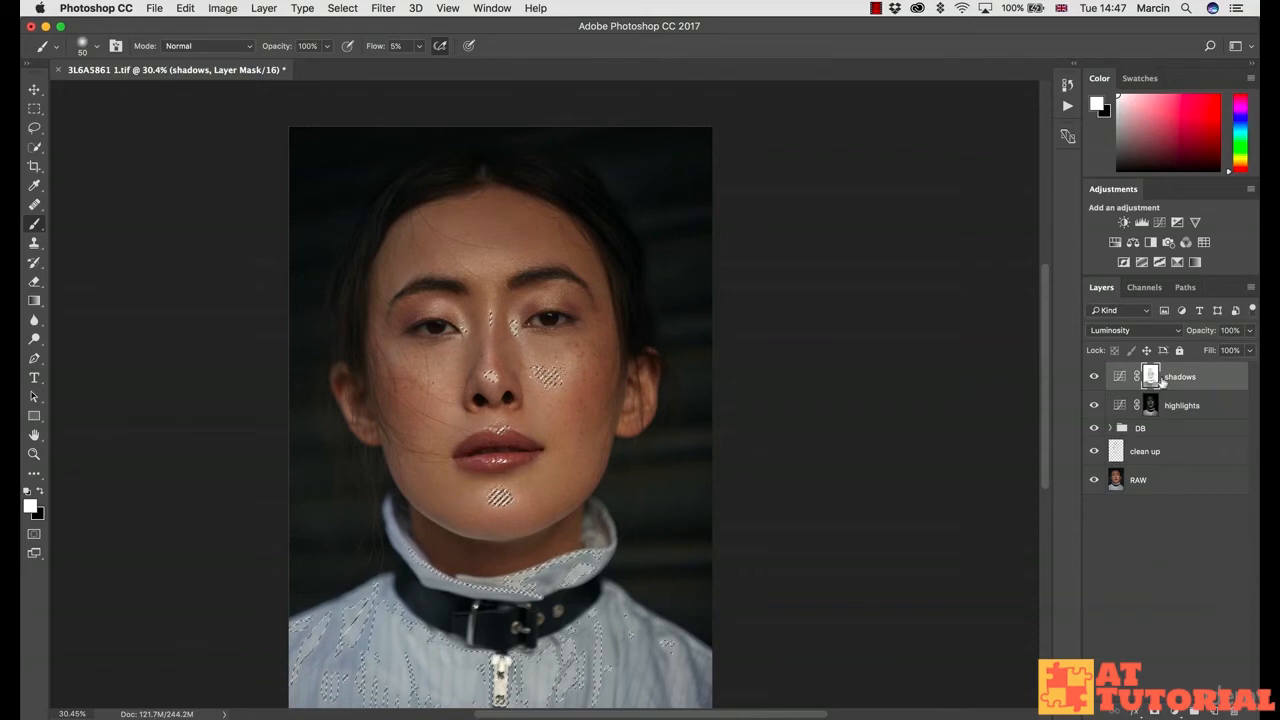
pyautogui.click(34, 108)
pyautogui.press('super+d')
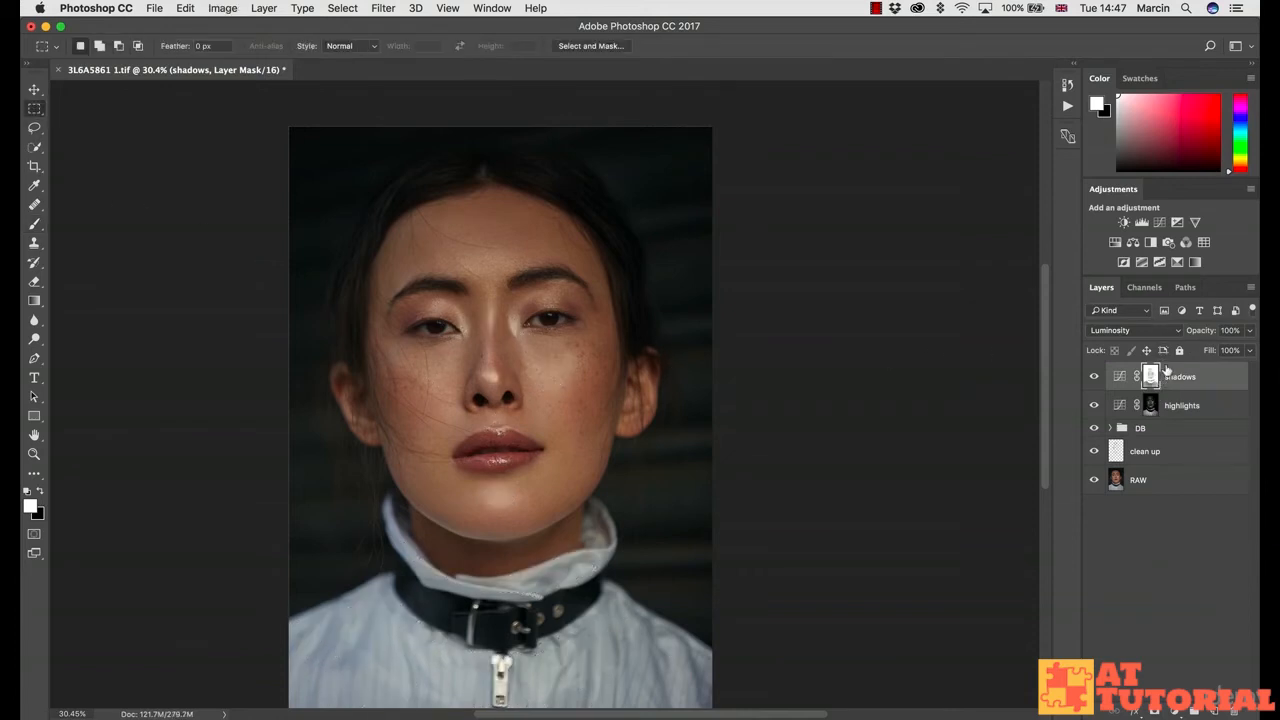
# Compare the shadows and highlights masks on the canvas and return to the normal image view
pyautogui.keyDown('alt'); pyautogui.click(1150, 378); pyautogui.keyUp('alt')
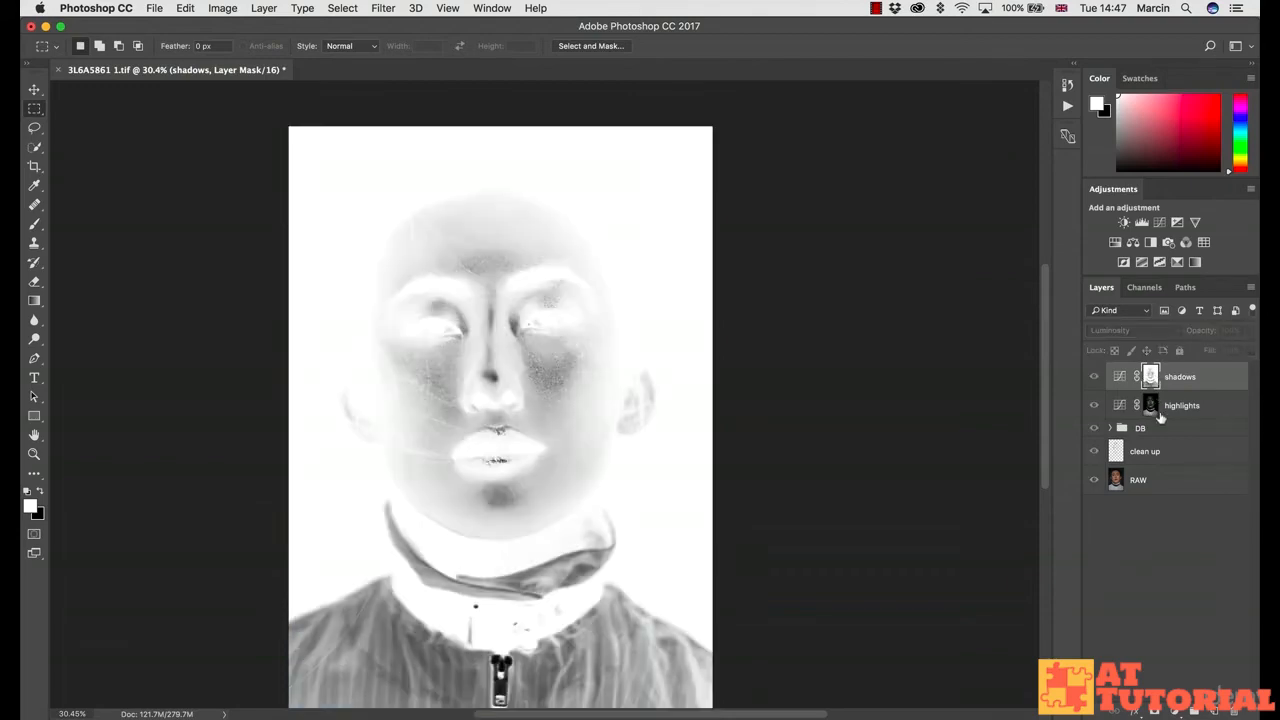
pyautogui.keyDown('alt'); pyautogui.click(1150, 406); pyautogui.keyUp('alt')
pyautogui.keyDown('alt'); pyautogui.click(1150, 387); pyautogui.keyUp('alt')
pyautogui.keyDown('alt'); pyautogui.click(1150, 406); pyautogui.keyUp('alt')
pyautogui.keyDown('alt'); pyautogui.click(1150, 387); pyautogui.keyUp('alt')
pyautogui.keyDown('alt'); pyautogui.click(1152, 406); pyautogui.keyUp('alt')
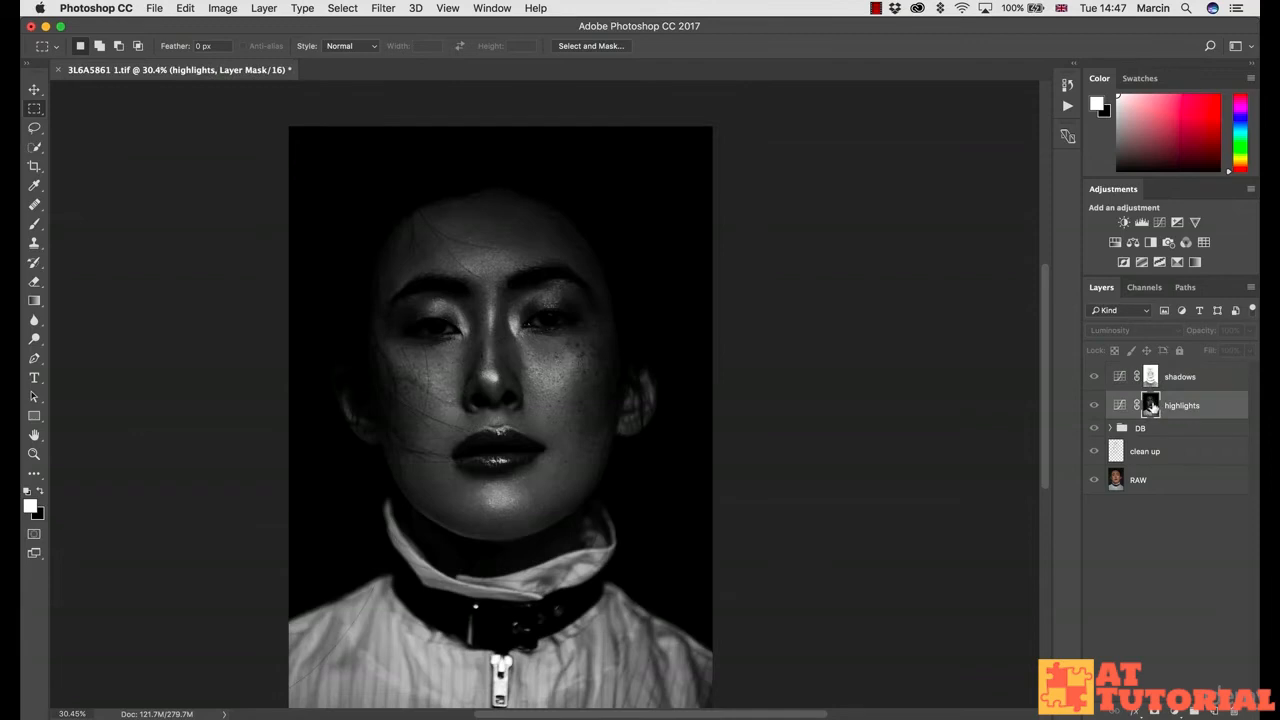
pyautogui.keyDown('alt'); pyautogui.click(1151, 407); pyautogui.keyUp('alt')
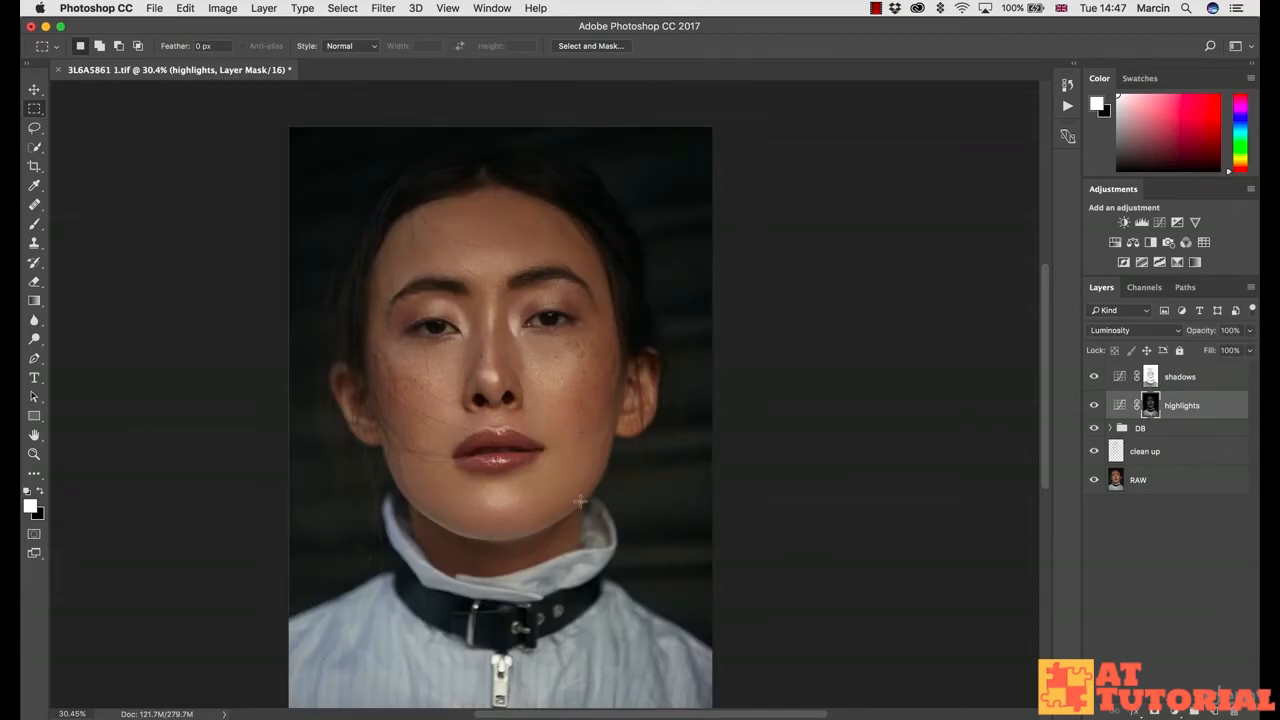
# Check the highlights mask on the canvas and raise the highlights layer's curve in the upper tones to brighten them
pyautogui.moveTo(510, 523); pyautogui.dragTo(497, 375)
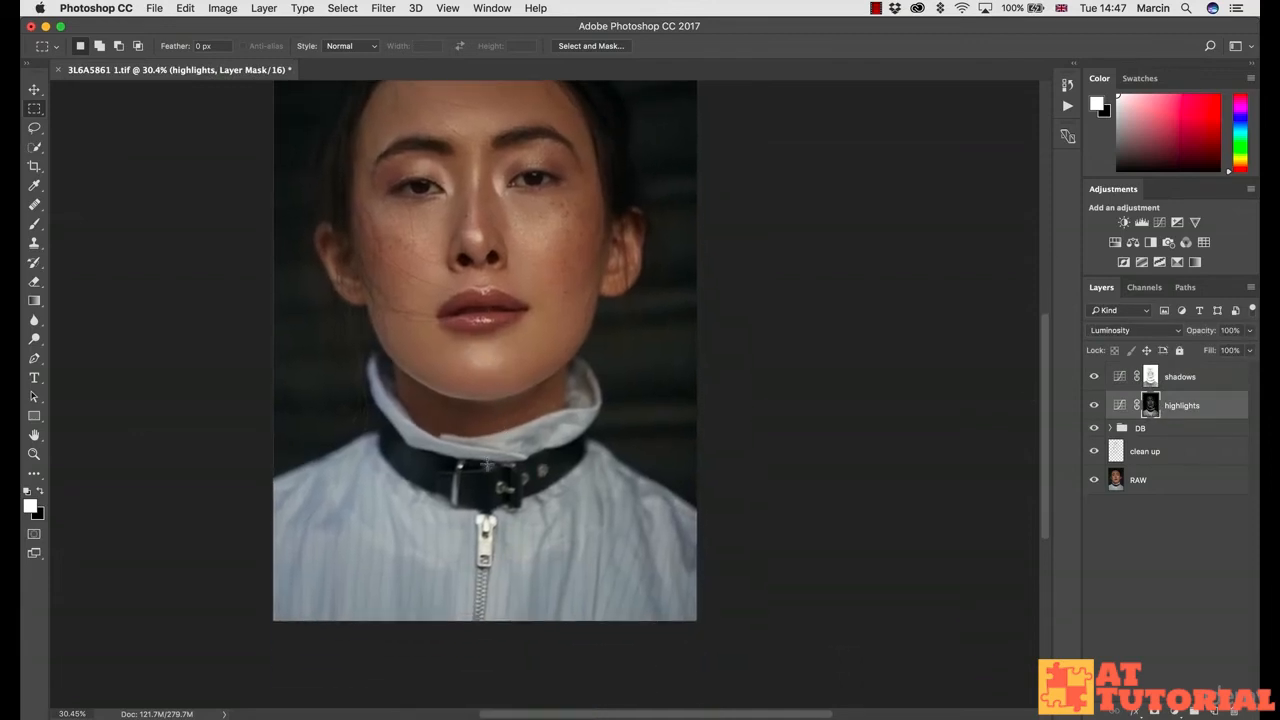
pyautogui.press('z')
pyautogui.keyDown('alt'); pyautogui.click(1153, 410); pyautogui.keyUp('alt')
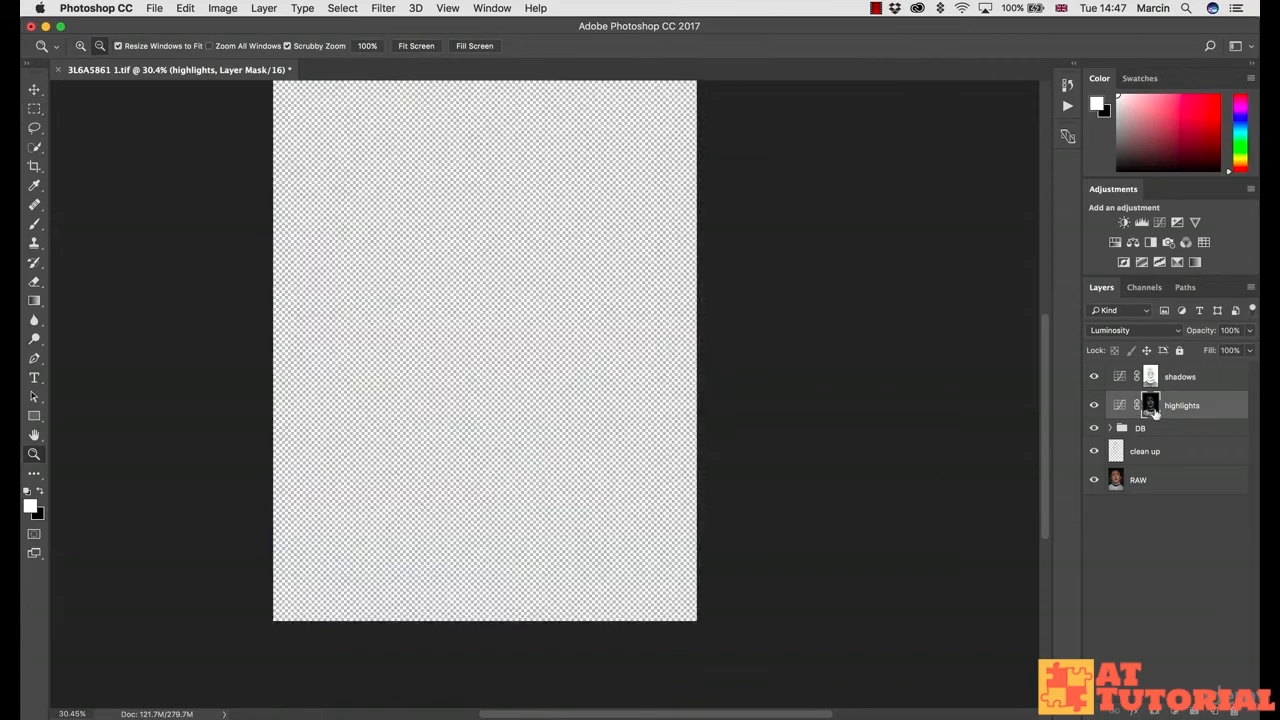
pyautogui.press('alt')
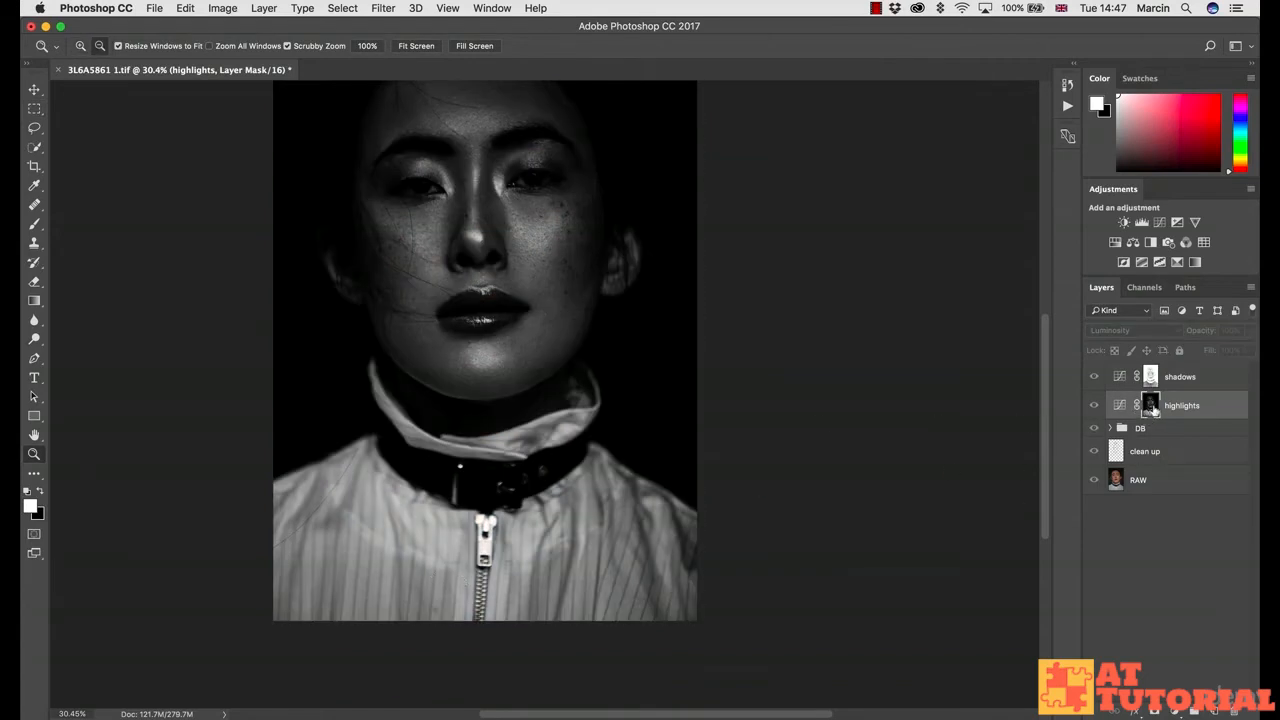
pyautogui.keyDown('alt'); pyautogui.click(1150, 405); pyautogui.keyUp('alt')
pyautogui.moveTo(650, 336); pyautogui.dragTo(652, 402)
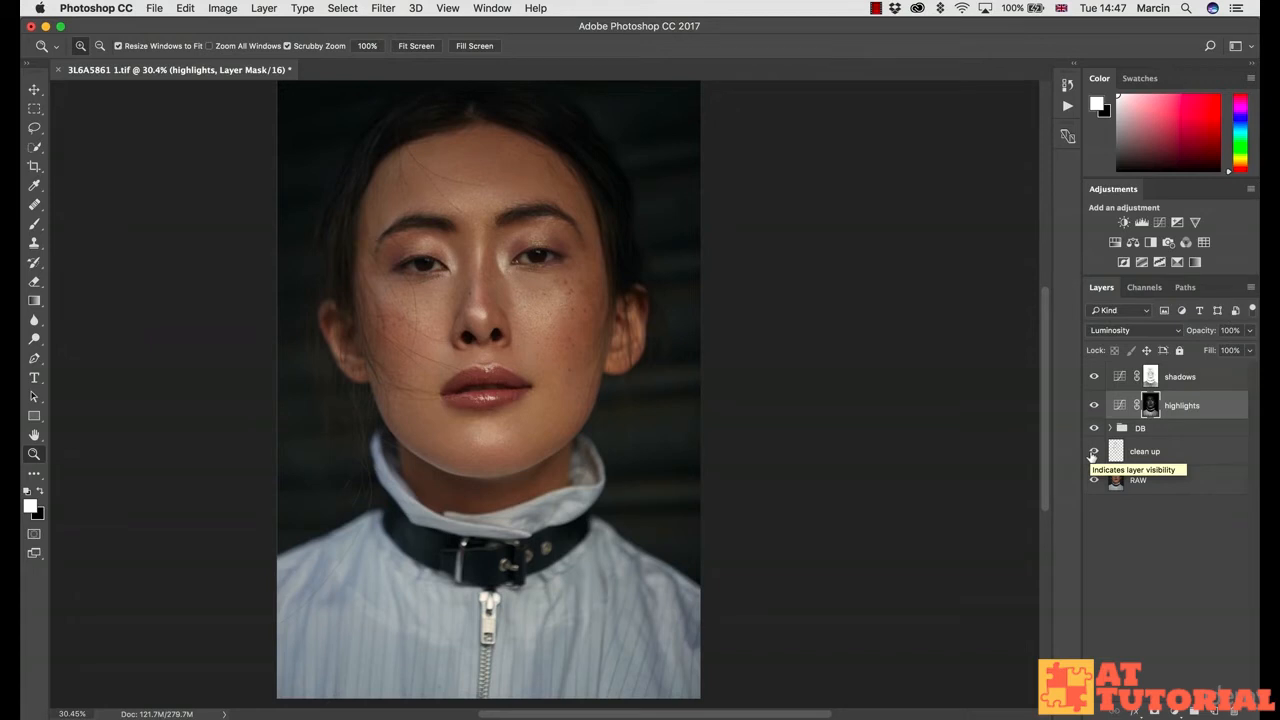
pyautogui.doubleClick(1120, 405)
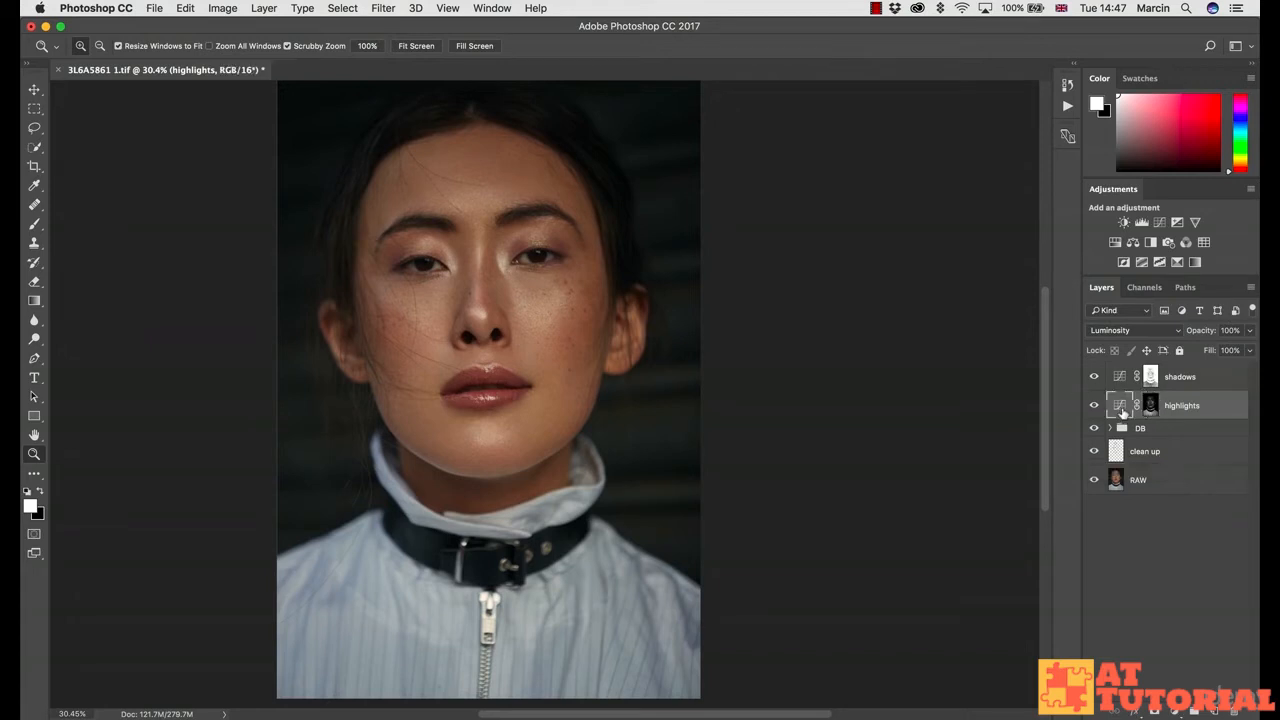
pyautogui.moveTo(952, 469); pyautogui.dragTo(941, 455)
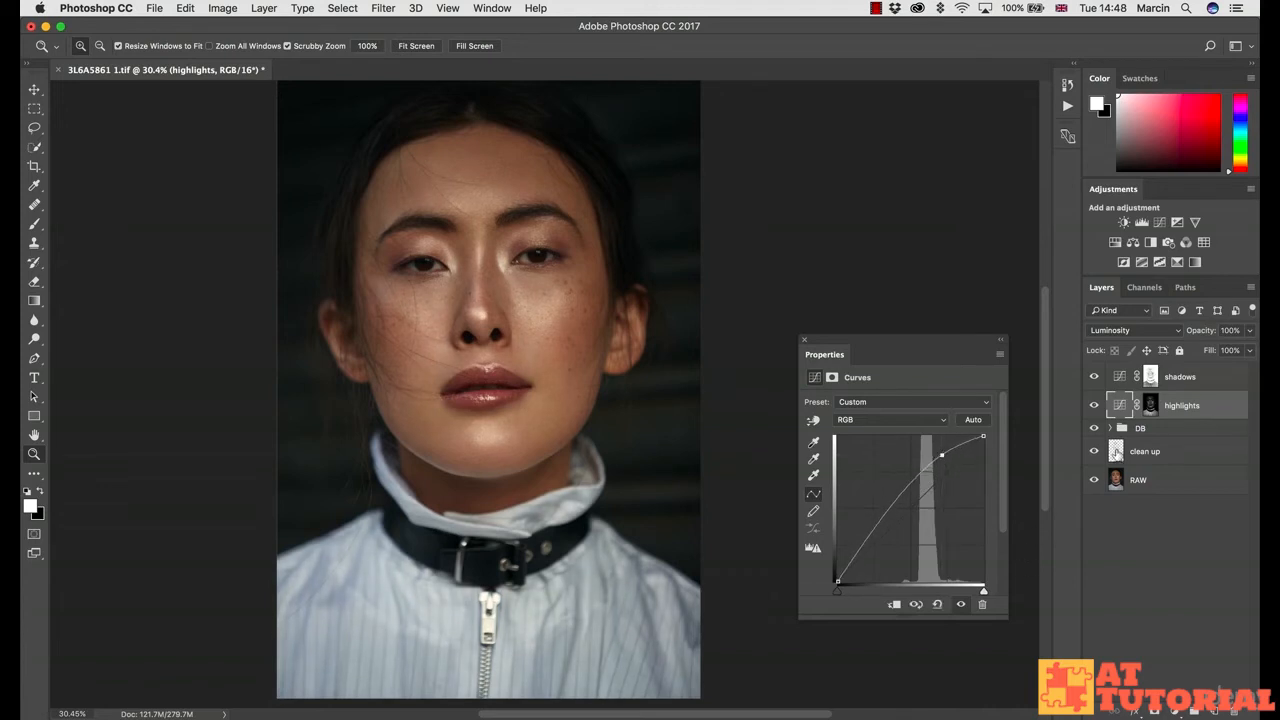
# Compare the portrait with and without the highlights layer
pyautogui.click(1094, 406)
pyautogui.click(1094, 406)
pyautogui.click(1094, 406)
pyautogui.click(1096, 407)
pyautogui.click(1096, 407)
pyautogui.click(1096, 407)
pyautogui.click(1096, 408)
pyautogui.click(1096, 408)
pyautogui.click(1096, 408)
pyautogui.click(1096, 408)
pyautogui.click(1096, 408)
pyautogui.click(1096, 408)
pyautogui.click(1096, 408)
pyautogui.click(1096, 408)
# Display the highlights mask and paint white over the jacket's lower-left area with a soft brush of about 800 px at 99% flow
pyautogui.keyDown('alt'); pyautogui.click(1149, 408); pyautogui.keyUp('alt')
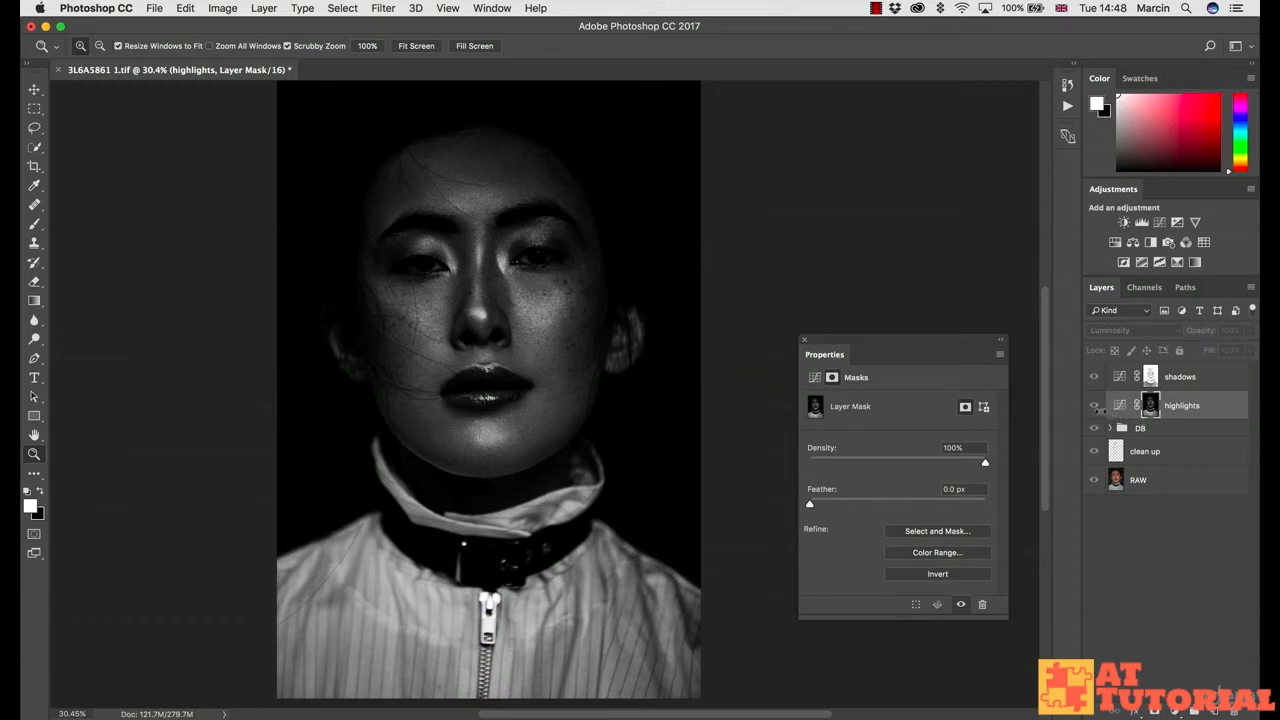
pyautogui.click(36, 226)
pyautogui.moveTo(379, 50); pyautogui.dragTo(432, 48)
pyautogui.press(']')
pyautogui.press(']')
pyautogui.press(']')
pyautogui.press(']')
pyautogui.press(']')
pyautogui.press(']')
pyautogui.press(']')
pyautogui.press(']')
pyautogui.press(']')
pyautogui.press(']')
pyautogui.press(']')
pyautogui.press(']')
pyautogui.press(']')
pyautogui.press(']')
pyautogui.press(']')
pyautogui.press(']')
pyautogui.press(']')
pyautogui.press(']')
pyautogui.moveTo(322, 600); pyautogui.dragTo(338, 650)
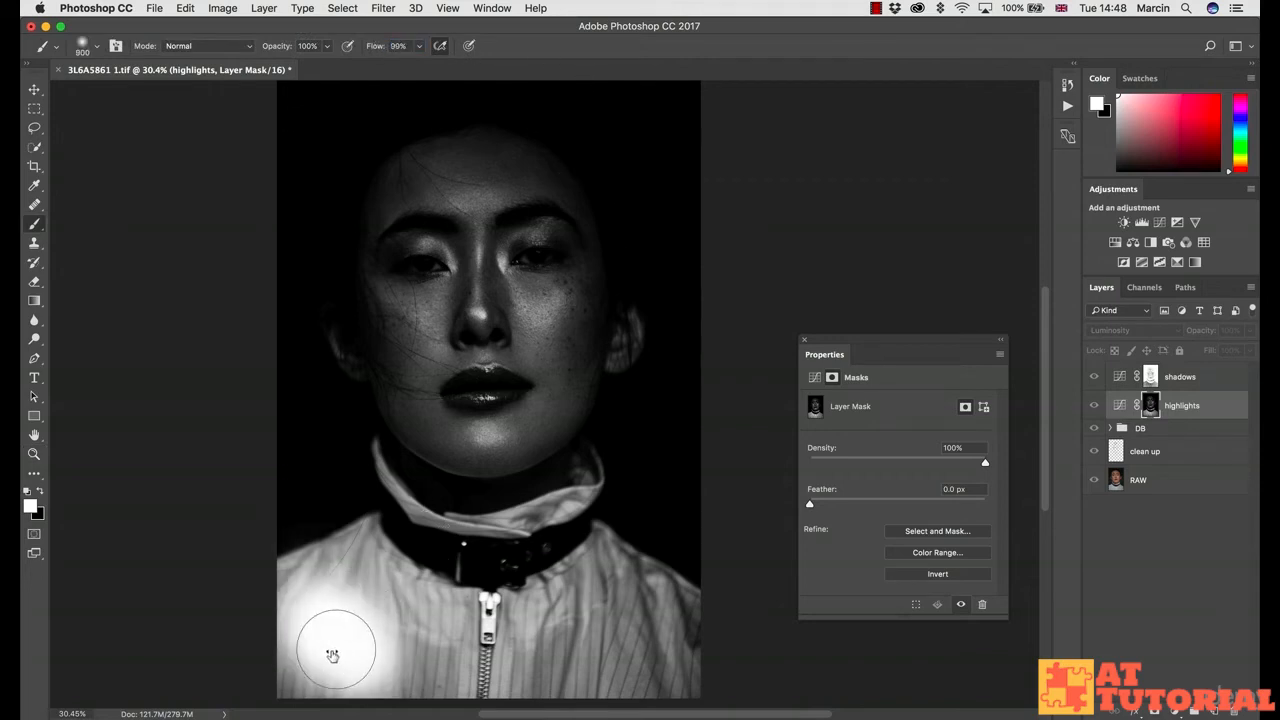
# Swap the brush color to black and paint over the jacket's lower-left area on the highlights mask
pyautogui.press('x')
pyautogui.press('x')
pyautogui.press('x')
pyautogui.press('x')
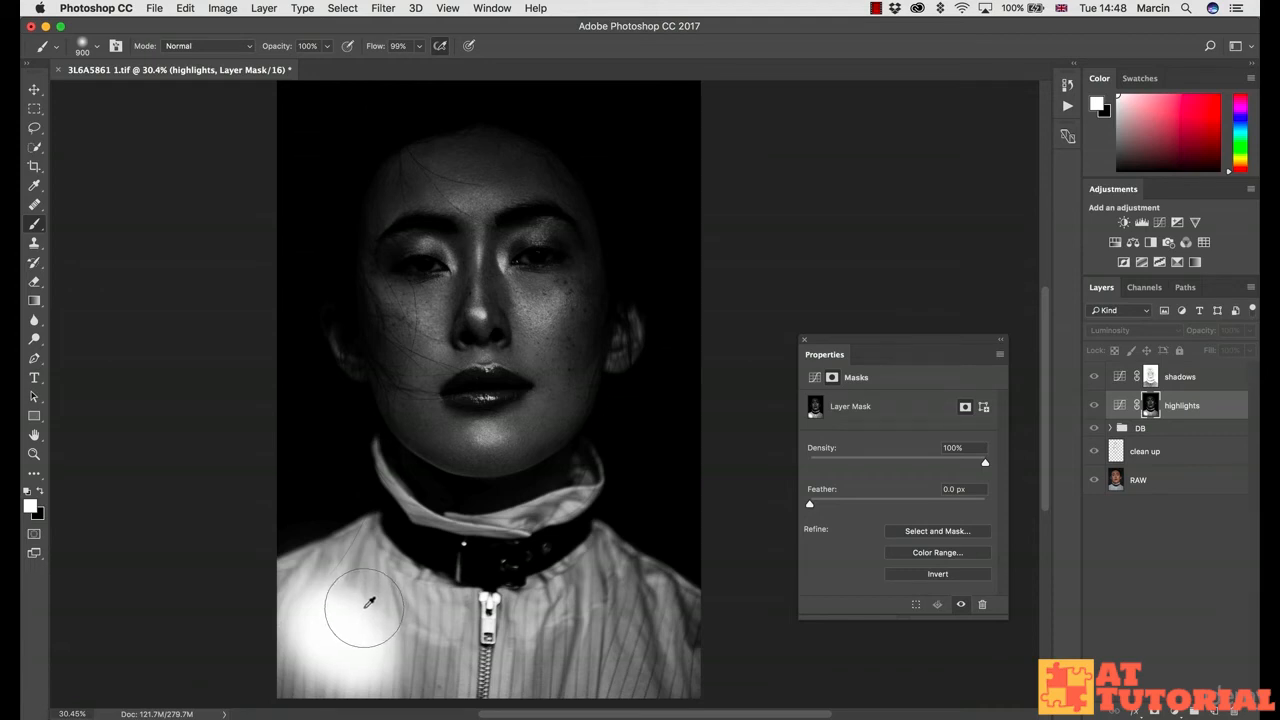
pyautogui.press('x')
pyautogui.press('x')
pyautogui.press('x')
pyautogui.press('x')
pyautogui.press('x')
pyautogui.press('x')
pyautogui.press('x')
pyautogui.press('x')
pyautogui.press('x')
pyautogui.press('x')
pyautogui.press('x')
pyautogui.moveTo(353, 604)
pyautogui.mouseDown()
pyautogui.moveTo(346, 640)
pyautogui.moveTo(372, 671)
pyautogui.moveTo(364, 696)
pyautogui.moveTo(392, 683)
pyautogui.moveTo(374, 627)
pyautogui.moveTo(351, 599)
pyautogui.moveTo(326, 618)
pyautogui.moveTo(357, 639)
pyautogui.moveTo(414, 640)
pyautogui.moveTo(337, 552)
pyautogui.moveTo(455, 690)
pyautogui.mouseUp()
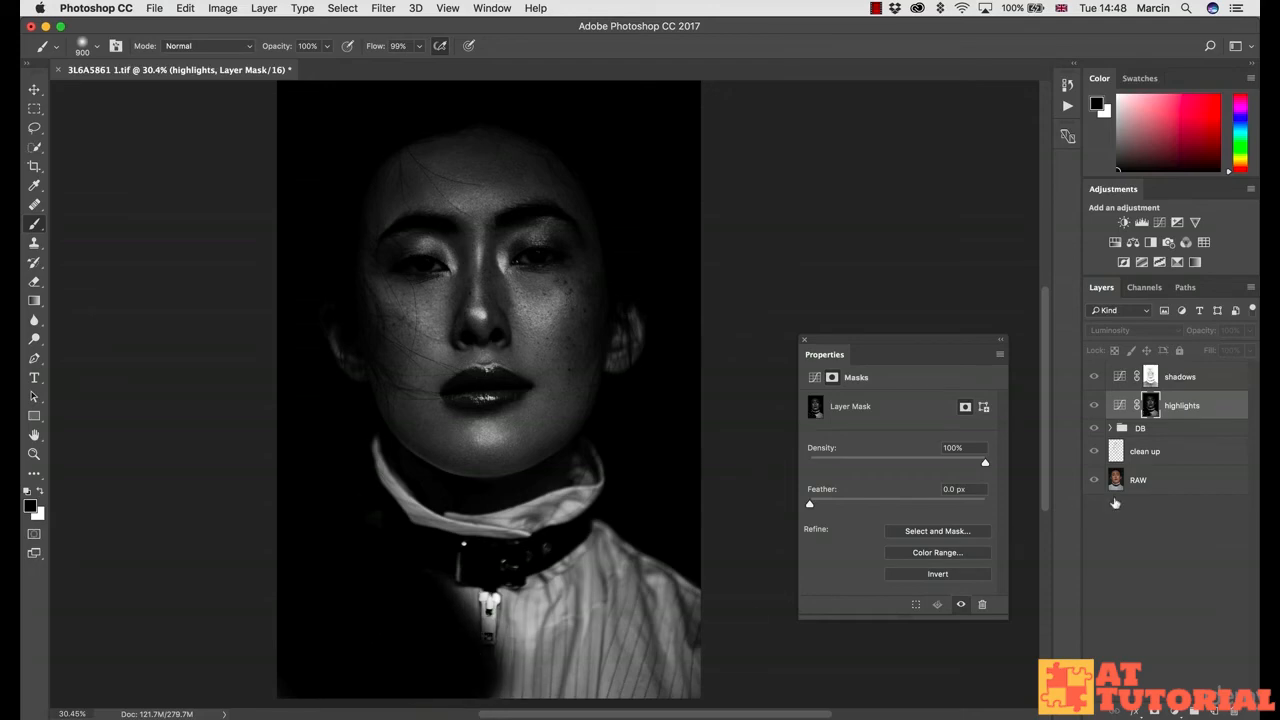
# Return to the normal image view and compare the painted highlights mask's effect by toggling the layer's visibility
pyautogui.keyDown('alt'); pyautogui.click(1150, 408); pyautogui.keyUp('alt')
pyautogui.click(1094, 405)
pyautogui.click(1094, 406)
pyautogui.click(1094, 406)
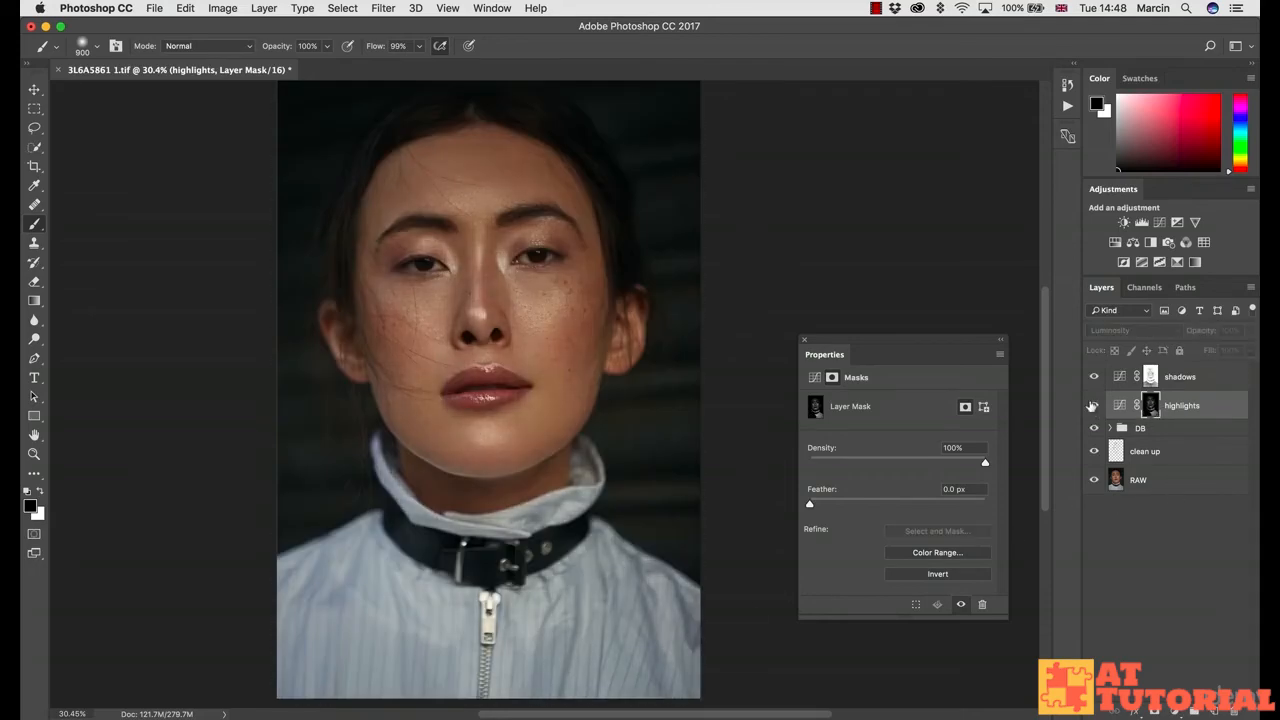
pyautogui.click(1094, 406)
pyautogui.click(1094, 406)
pyautogui.click(1094, 405)
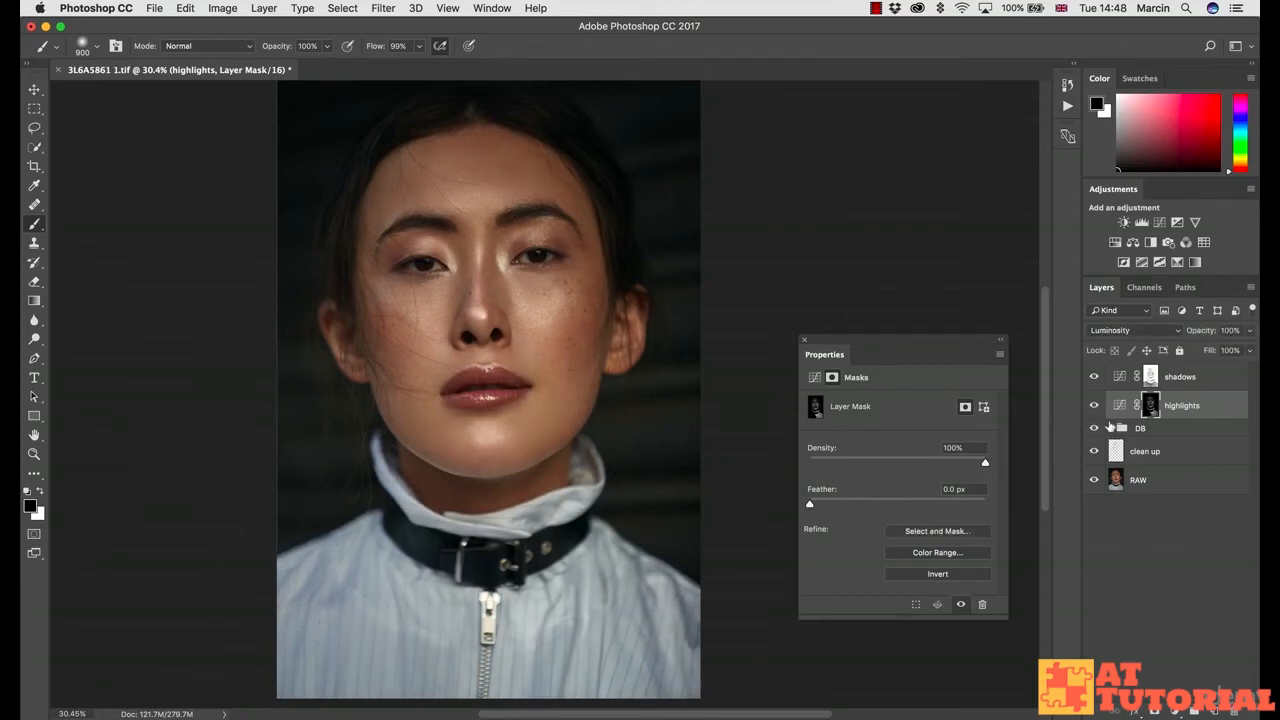
# Undo the brush strokes on the highlights mask and recheck the layer's effect
pyautogui.press('super+z')
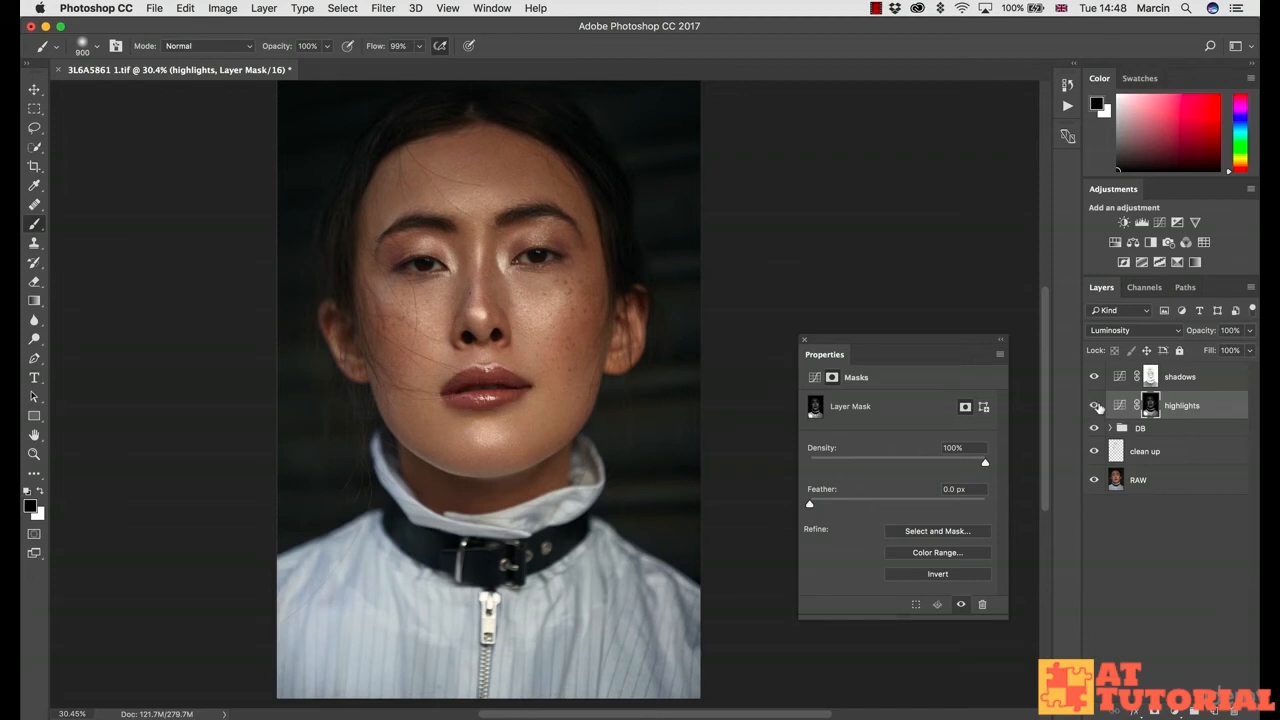
pyautogui.press('super+z')
pyautogui.click(1094, 405)
pyautogui.click(1094, 405)
# Check the shadows mask, lower the shadows layer's curve slightly in the dark tones, and anchor it at the midpoint
pyautogui.click(1122, 377)
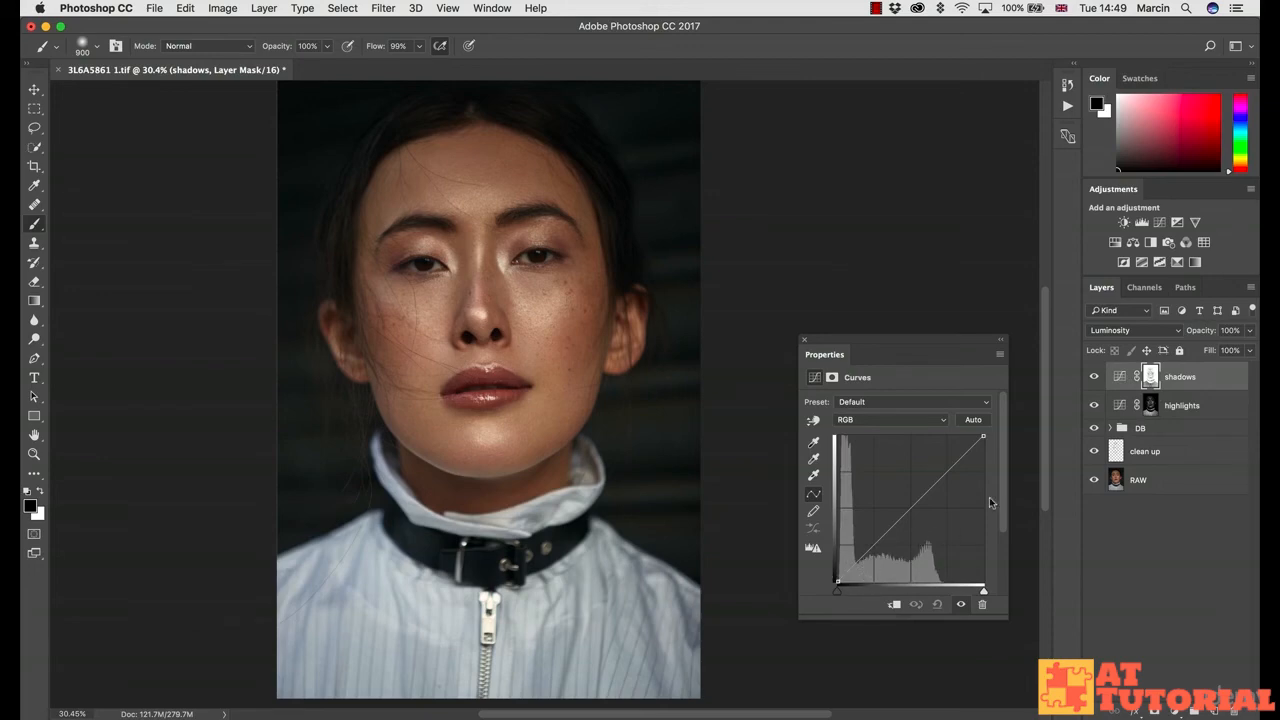
pyautogui.keyDown('alt'); pyautogui.click(1150, 380); pyautogui.keyUp('alt')
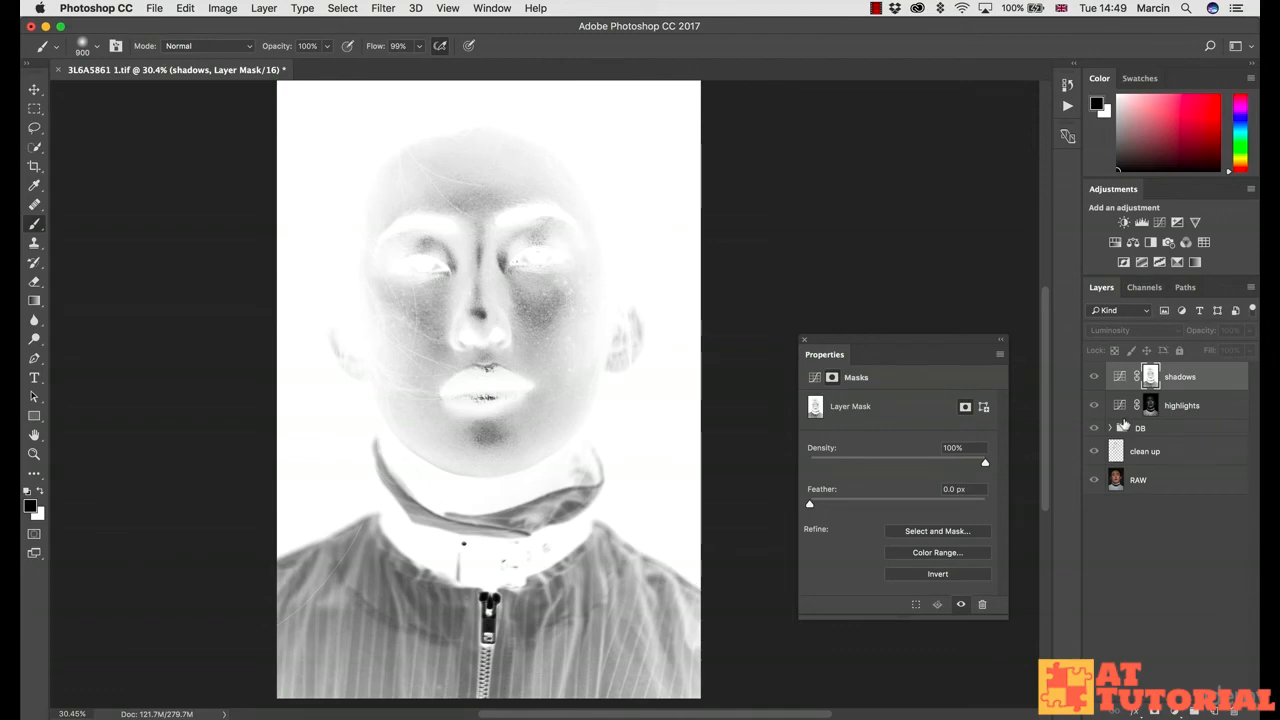
pyautogui.keyDown('alt'); pyautogui.click(1150, 380); pyautogui.keyUp('alt')
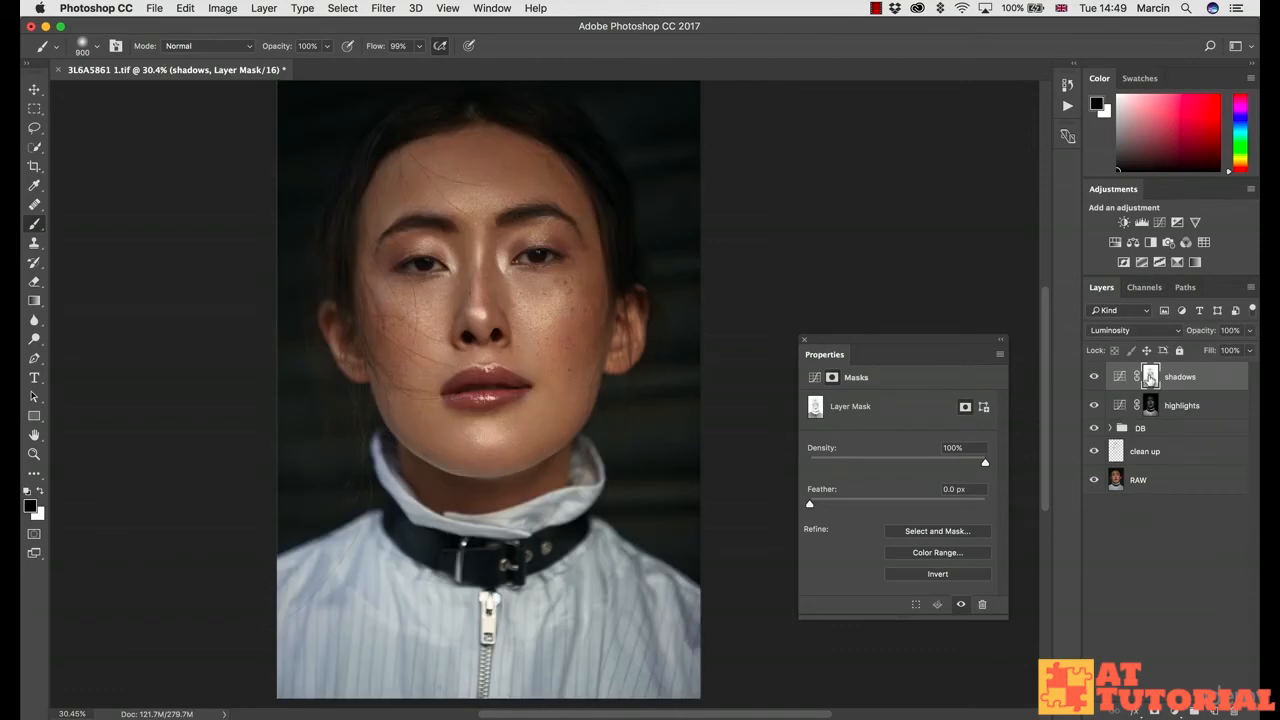
pyautogui.click(1117, 377)
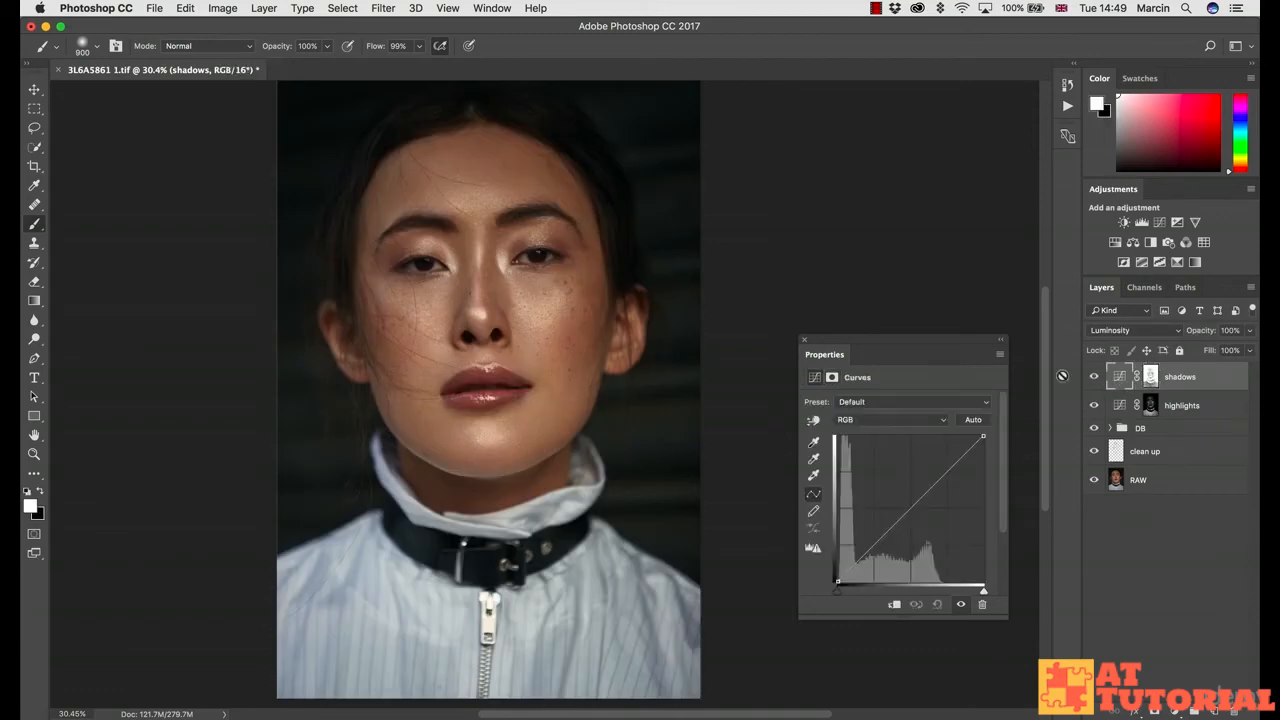
pyautogui.click(857, 562)
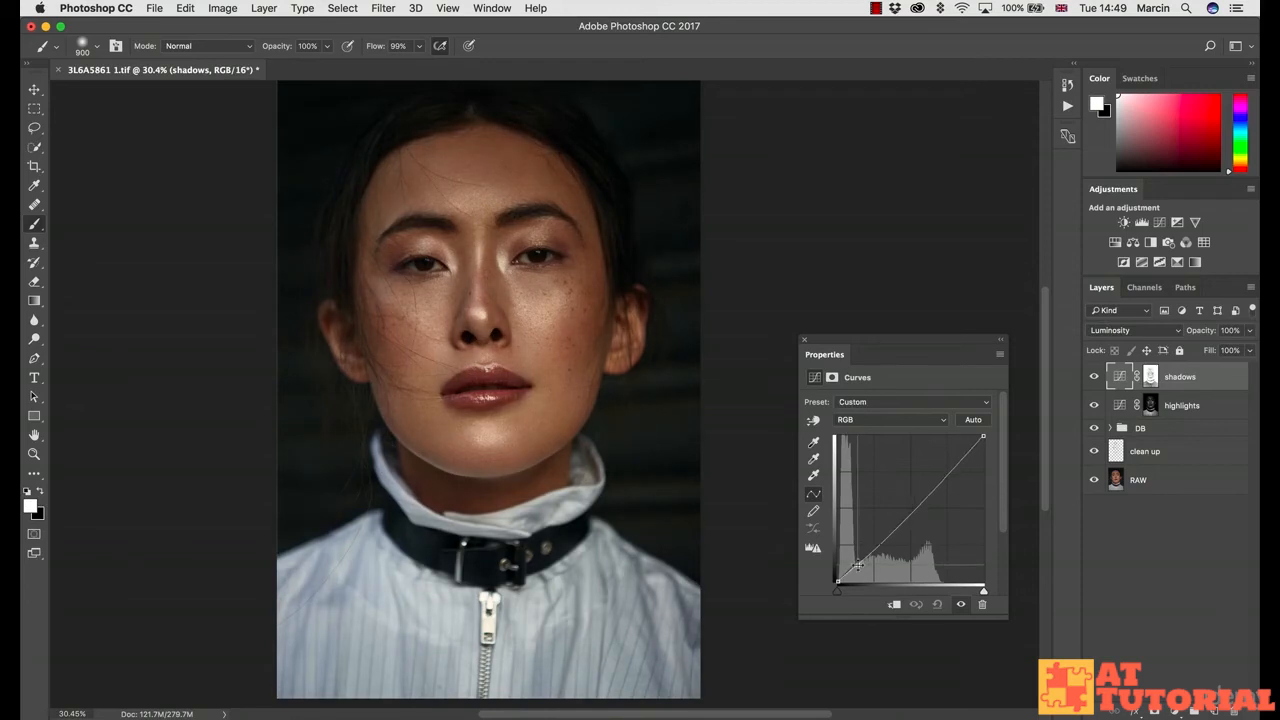
pyautogui.moveTo(858, 564); pyautogui.dragTo(861, 562)
pyautogui.moveTo(900, 522); pyautogui.dragTo(909, 511)
# Compare the portrait with and without the shadows layer
pyautogui.click(1094, 378)
pyautogui.click(1093, 378)
pyautogui.click(1093, 379)
pyautogui.click(1094, 378)
pyautogui.click(1095, 378)
pyautogui.click(1096, 378)
pyautogui.click(1094, 378)
pyautogui.click(1094, 378)
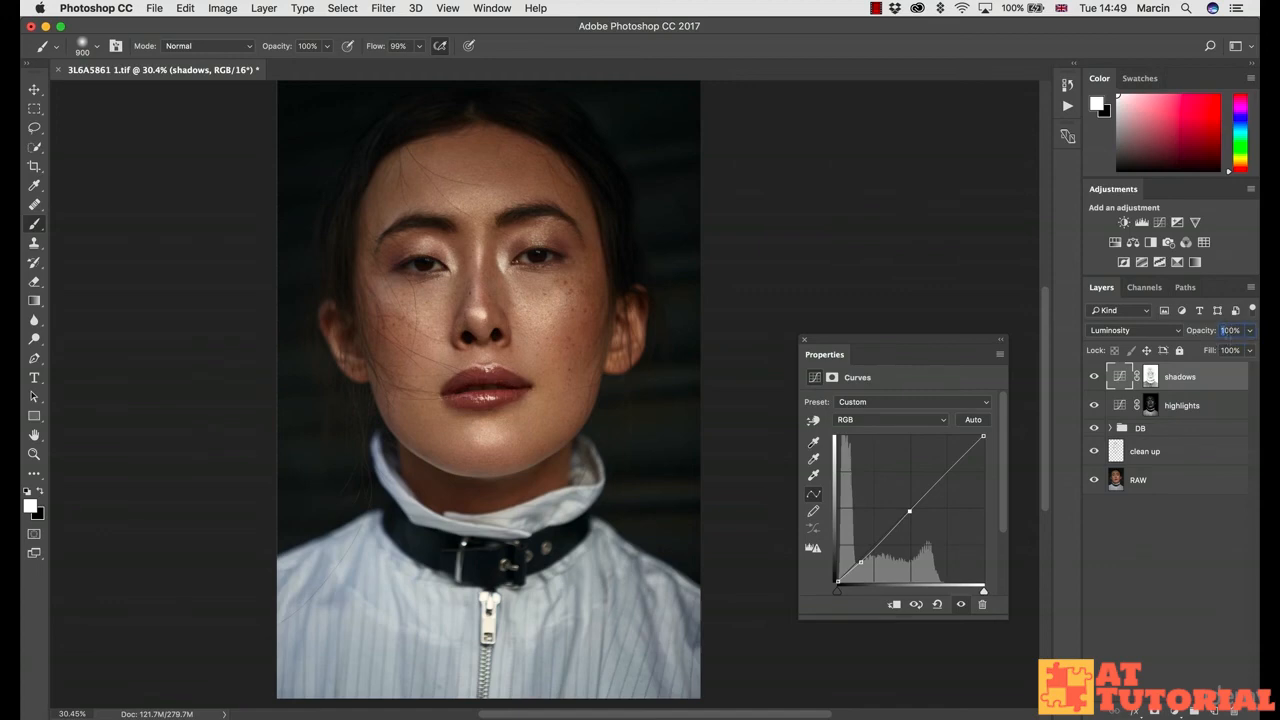
# Set the shadows layer's opacity to 80% and check the effect of both Curves layers
pyautogui.write('80')
pyautogui.press('Return')
pyautogui.click(1094, 377)
pyautogui.click(1094, 377)
pyautogui.click(1094, 377)
pyautogui.click(1094, 377)
pyautogui.click(1094, 405)
pyautogui.click(1094, 405)
# Group the shadows and highlights layers and name the group contrasts
pyautogui.keyDown('shift'); pyautogui.click(1186, 405); pyautogui.keyUp('shift')
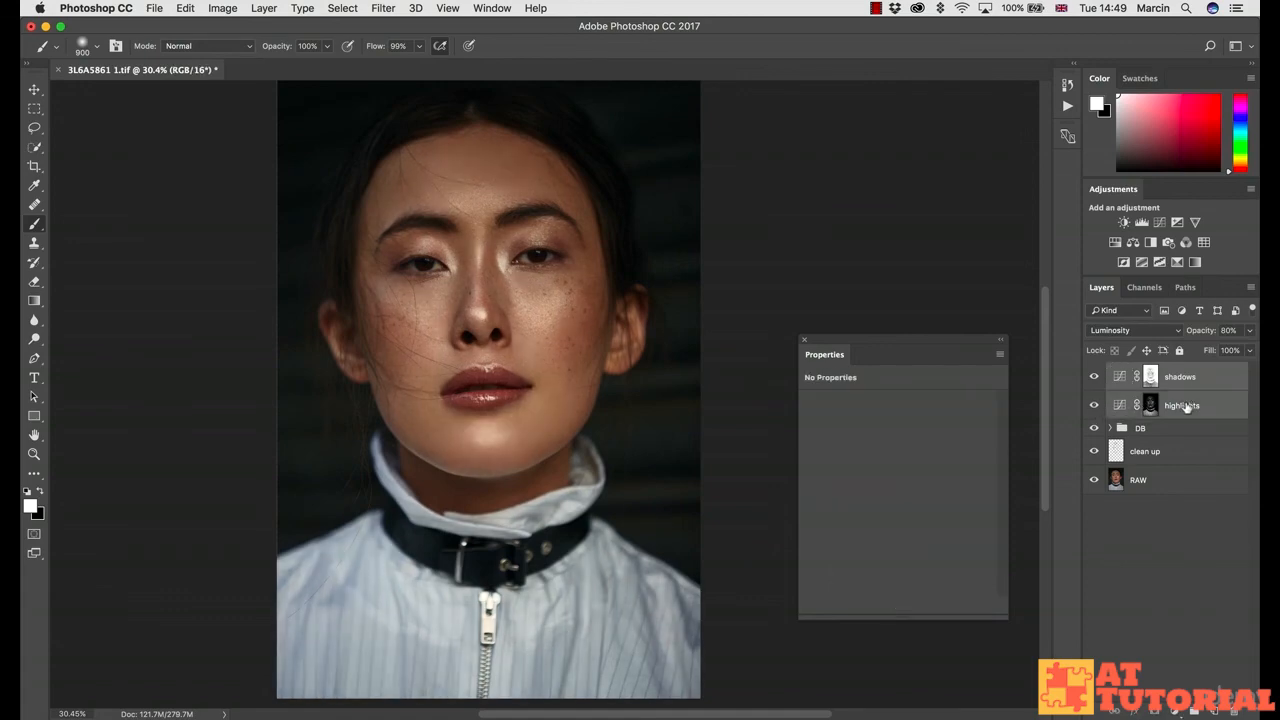
pyautogui.press('super+g')
pyautogui.doubleClick(1149, 370)
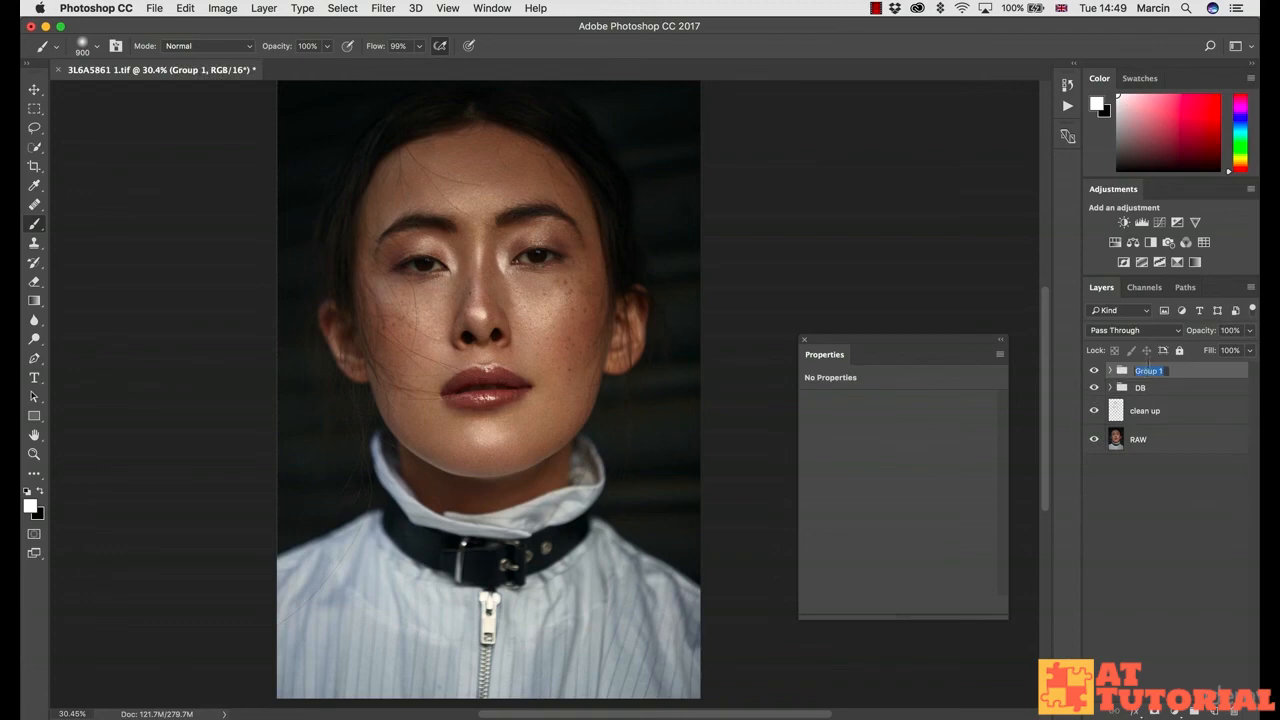
pyautogui.write('contrasts')
pyautogui.press('Return')
# Compare the whole portrait with and without the contrasts group
pyautogui.press('super+space')
pyautogui.moveTo(573, 407); pyautogui.dragTo(555, 405)
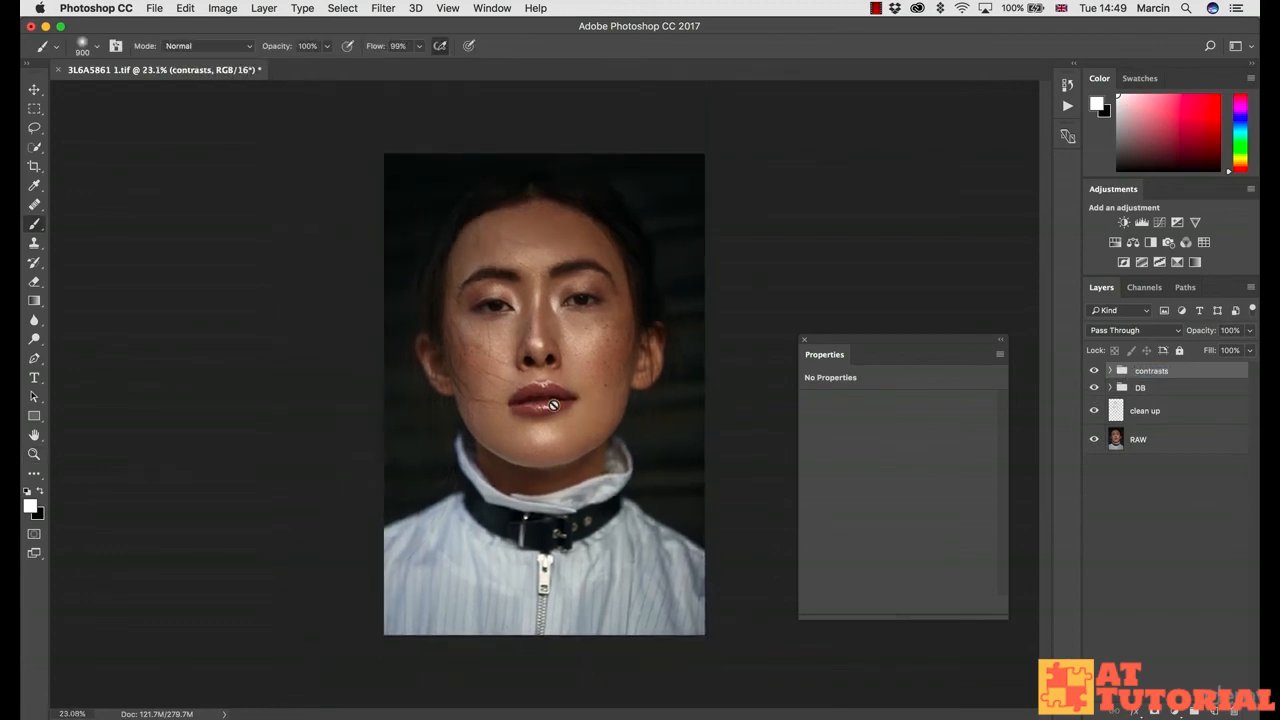
pyautogui.click(1094, 371)
pyautogui.click(1094, 372)
pyautogui.click(1094, 372)
pyautogui.click(1094, 372)
pyautogui.click(1094, 372)
pyautogui.click(1094, 372)
pyautogui.click(1094, 372)
pyautogui.click(1094, 372)
pyautogui.click(1096, 373)
pyautogui.click(1096, 373)
pyautogui.click(1096, 372)
pyautogui.click(1096, 372)
pyautogui.click(1094, 373)
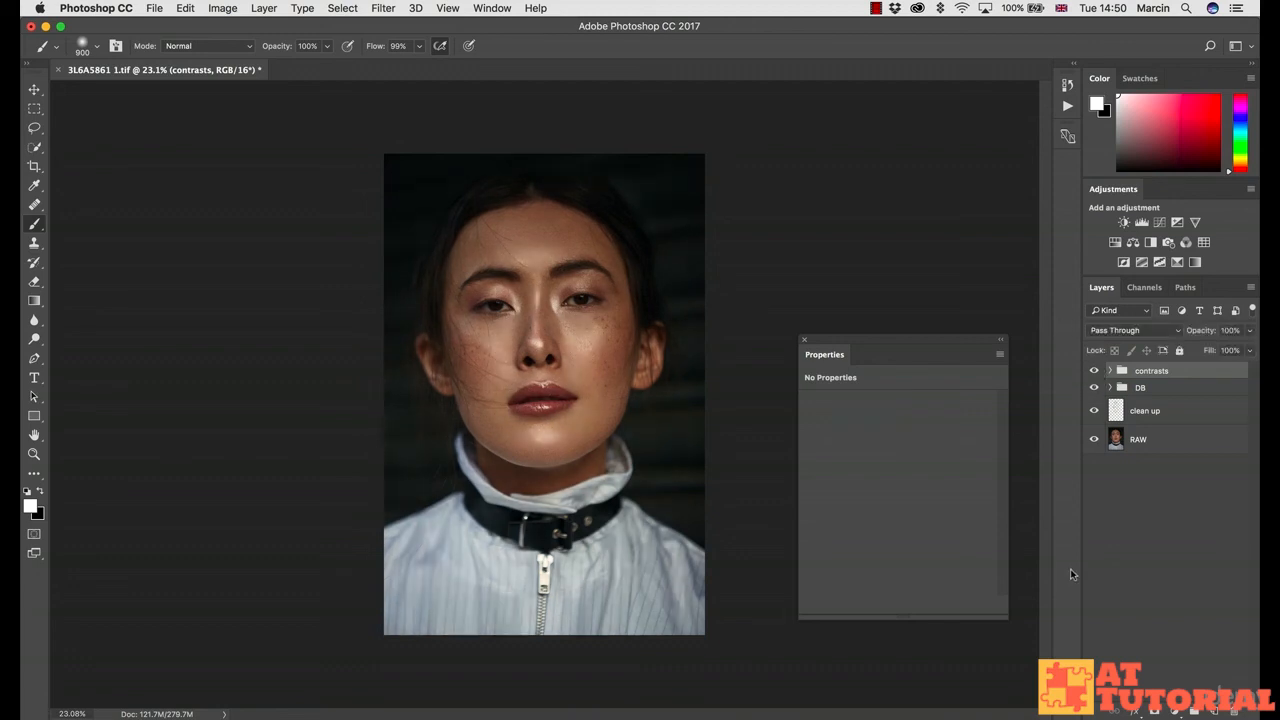